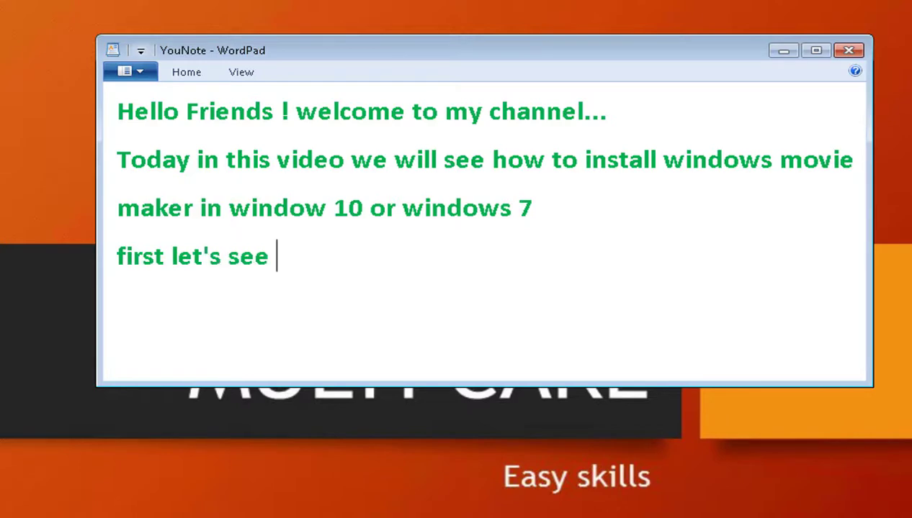
# Complete the note's last line as "first let's see is movie maker installed in this computer or not" and add "see" below it
pyautogui.write('maker installed ')
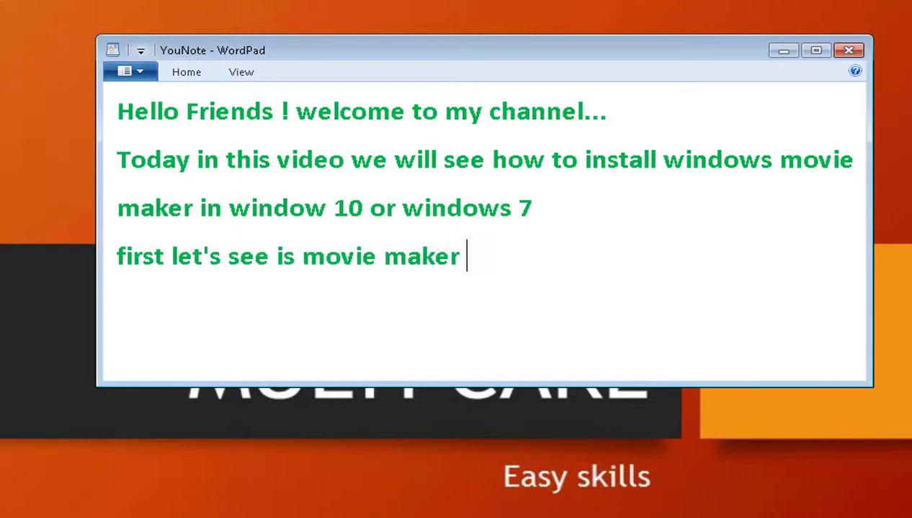
pyautogui.write('in this computer or ')
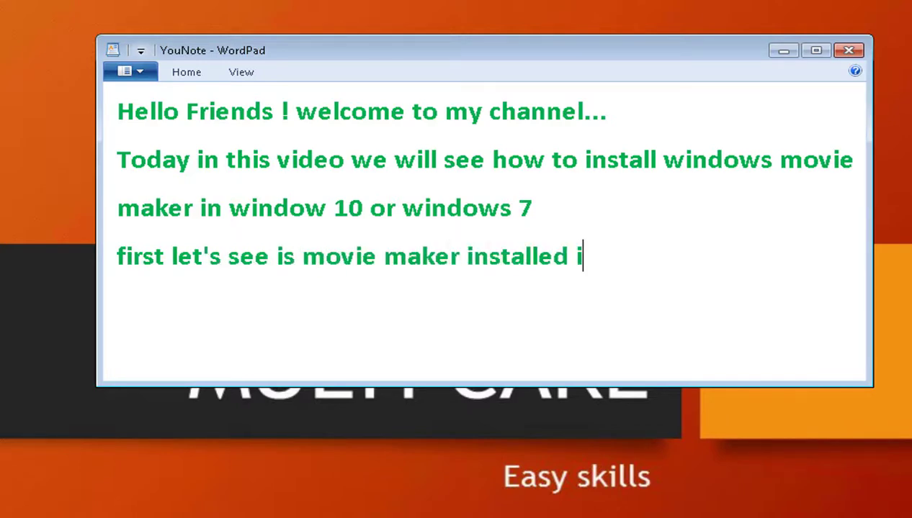
pyautogui.write('not ')
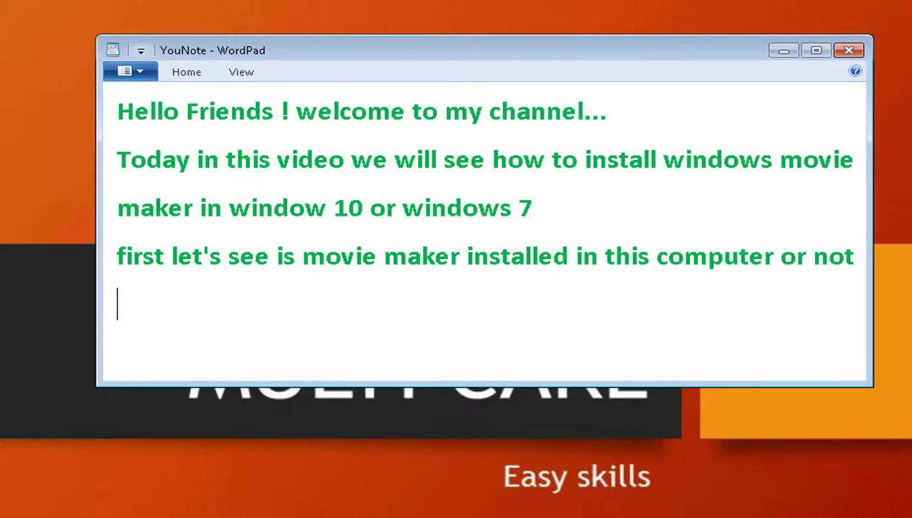
pyautogui.write('see')
# Search the computer's programs and files for "movie maker"
pyautogui.click(13, 508)
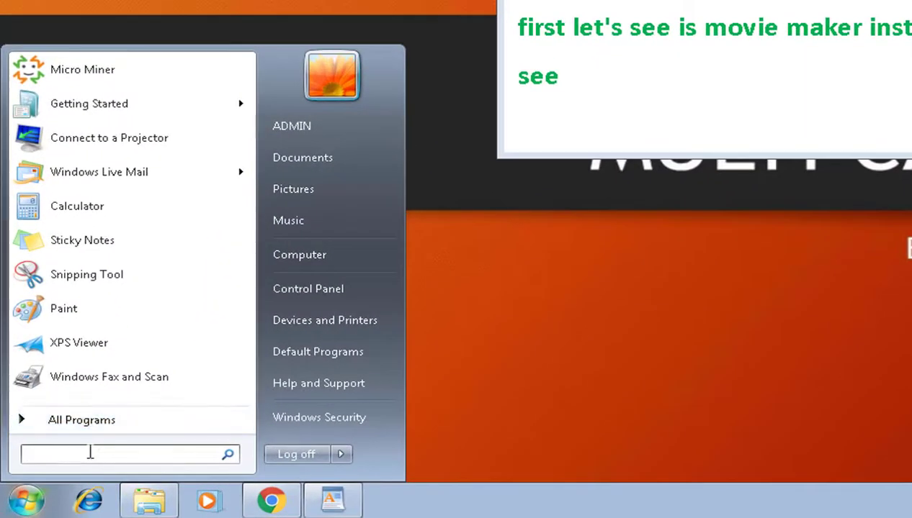
pyautogui.write('movi')
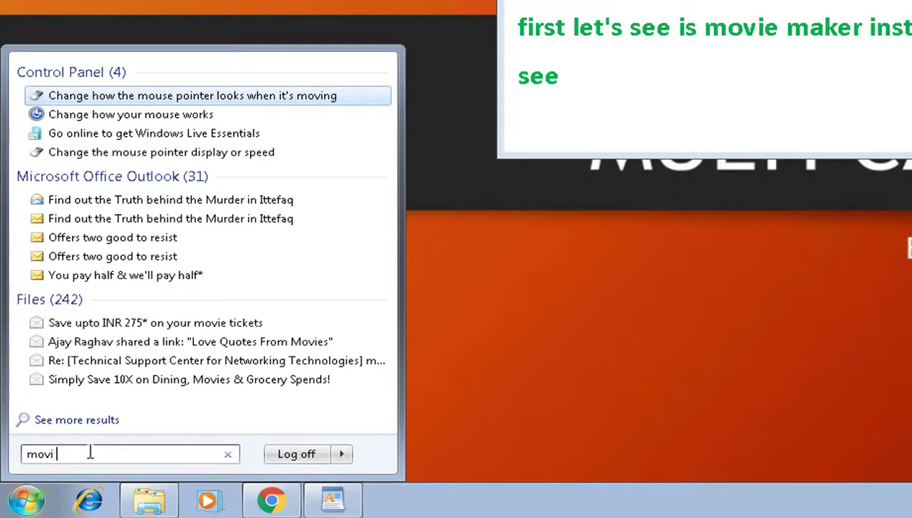
pyautogui.write('e maker')
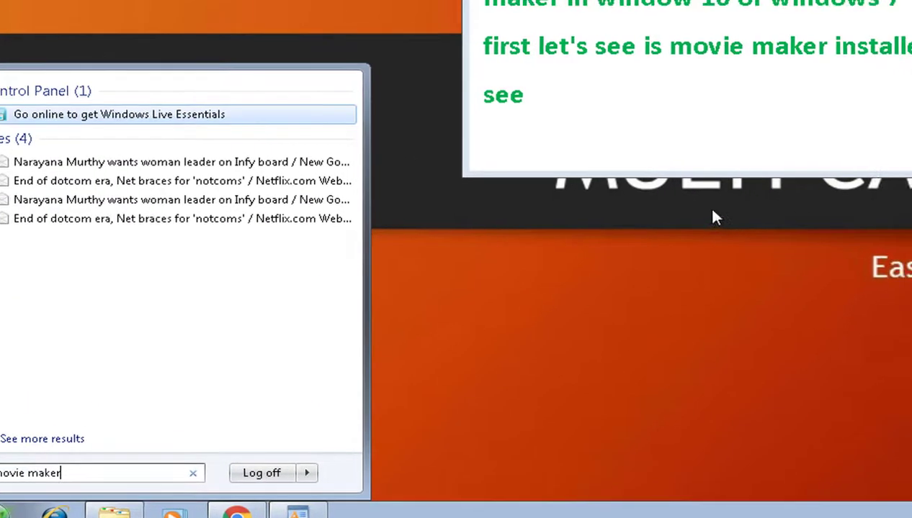
# Return to the YouNote document and add the line "so not installed in this computer..." below "see"
pyautogui.click(652, 93)
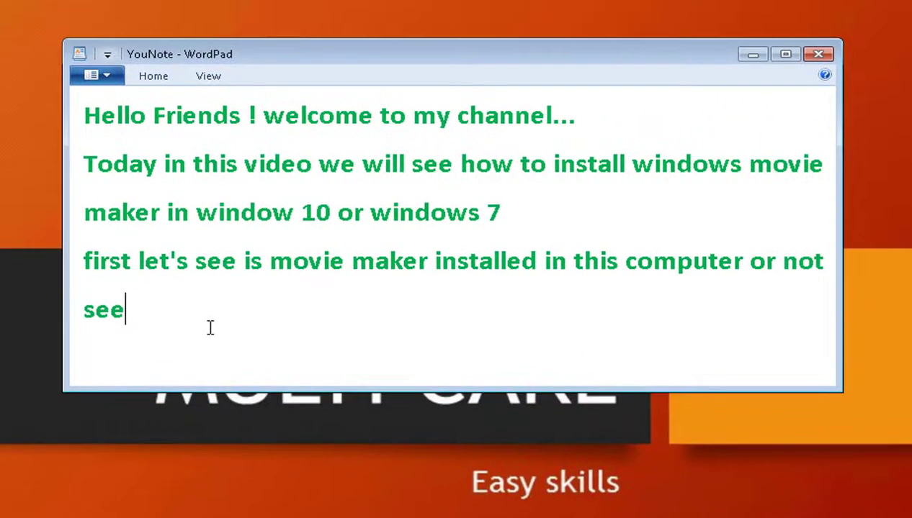
pyautogui.press('Return')
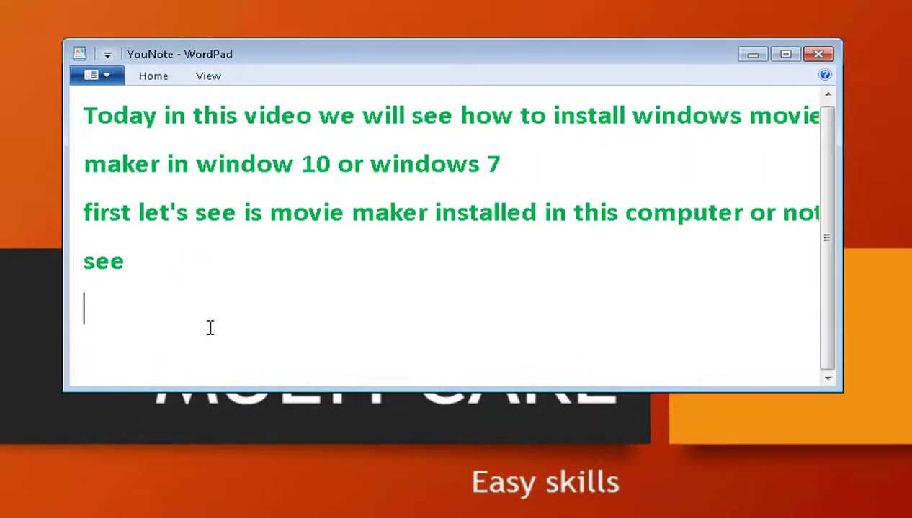
pyautogui.write('so not insta')
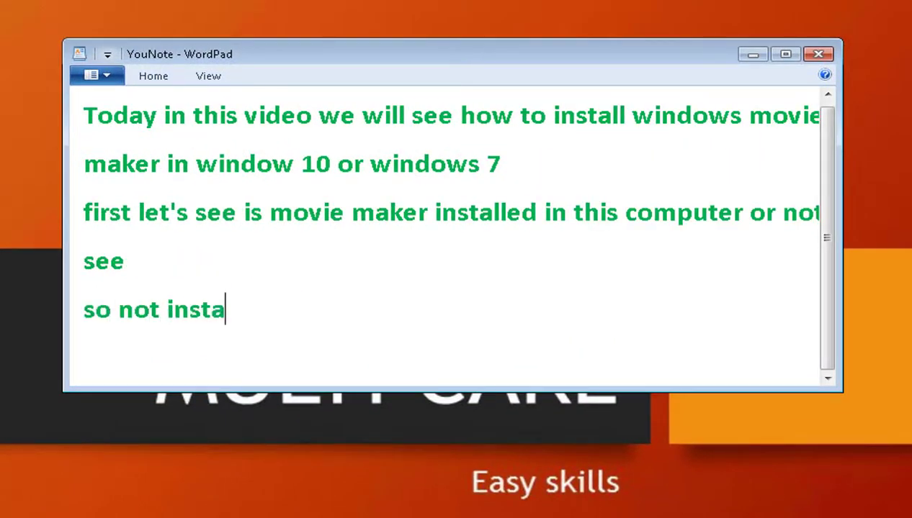
pyautogui.write('lled in this computer...')
pyautogui.press('Return')
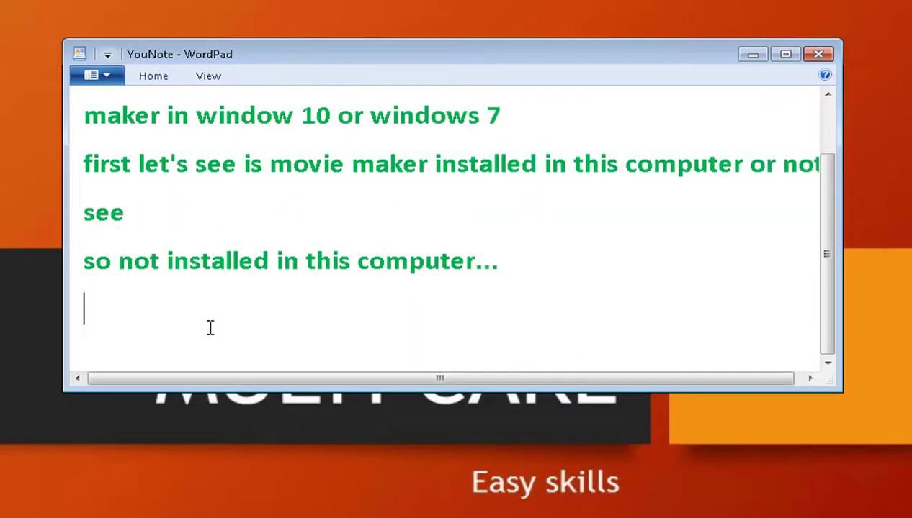
# Add the line "for installing this we need two software" to the note
pyautogui.write('for installing this s')
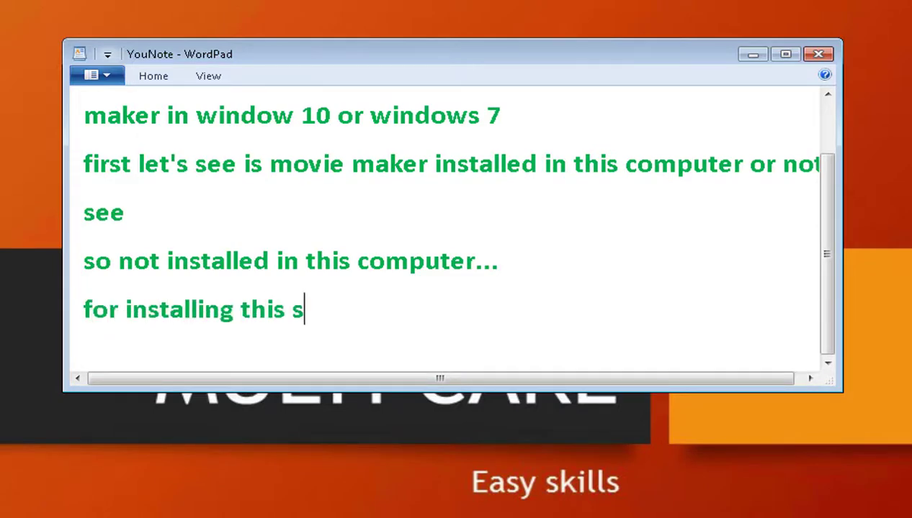
pyautogui.press('BackSpace')
pyautogui.write('we need two softwr')
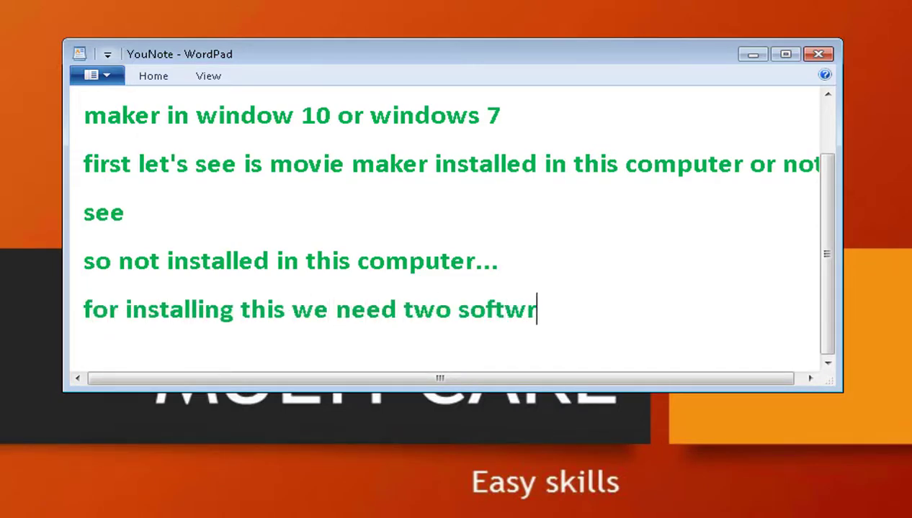
pyautogui.press('BackSpace')
pyautogui.write('are')
pyautogui.press('Return')
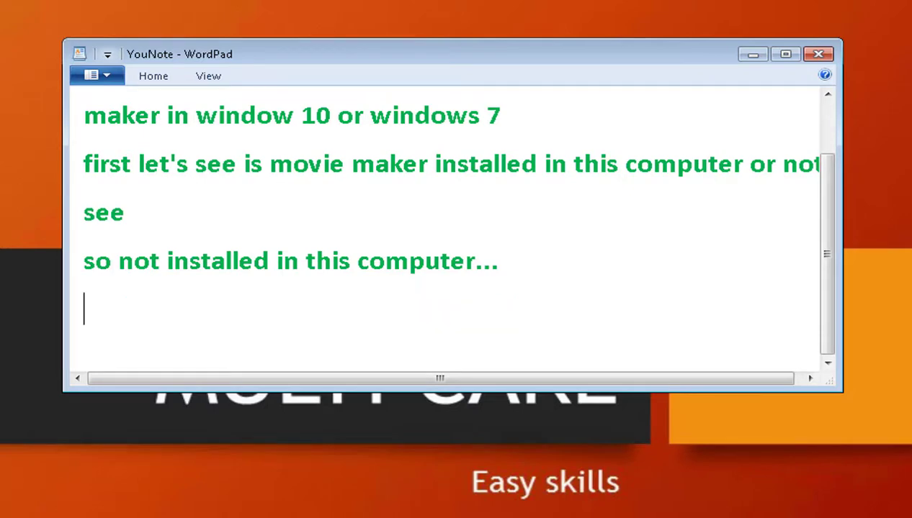
# Add the line "that links are in description" to the note
pyautogui.write('thats lik')
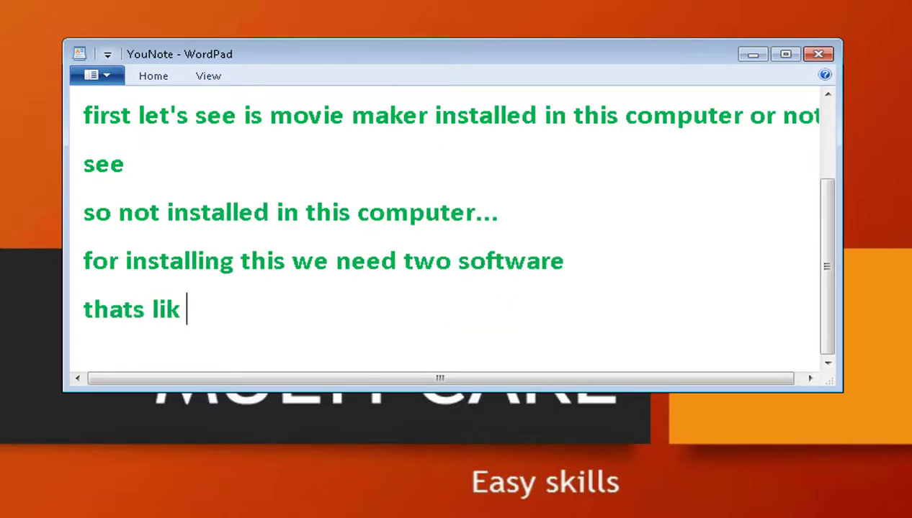
pyautogui.press('BackSpace')
pyautogui.press('BackSpace')
pyautogui.press('BackSpace')
pyautogui.press('BackSpace')
pyautogui.press('BackSpace')
pyautogui.write('links are')
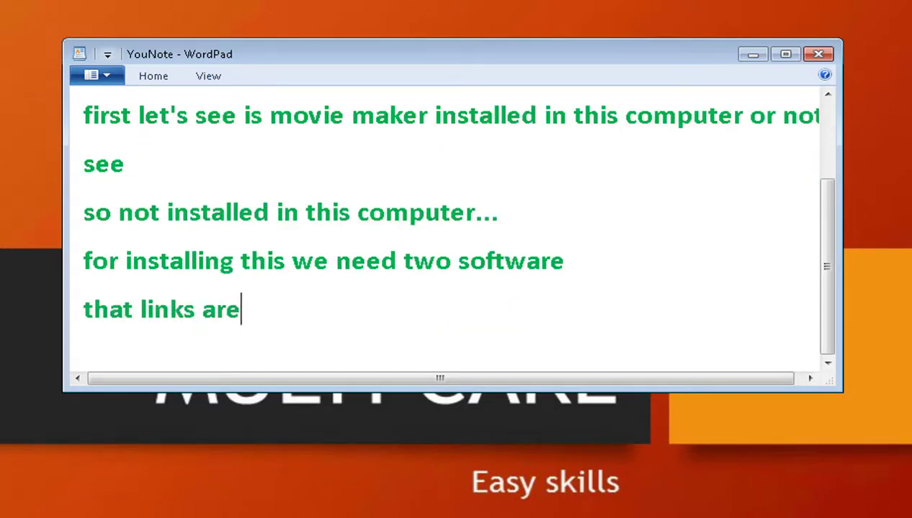
pyautogui.write(' in description')
pyautogui.press('Return')
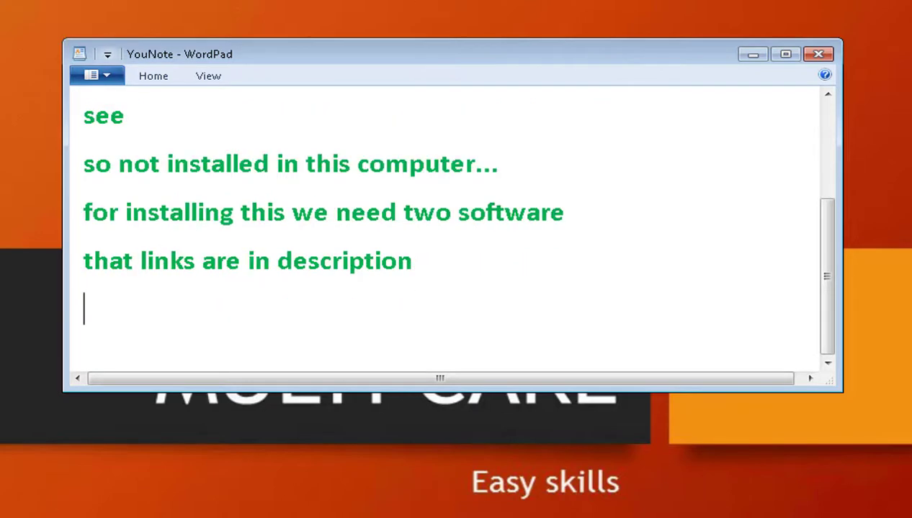
# List the required software on two numbered lines: "1. Dotnet 4.0" and "2. windows live essential installer"
pyautogui.write('1. Dotne')
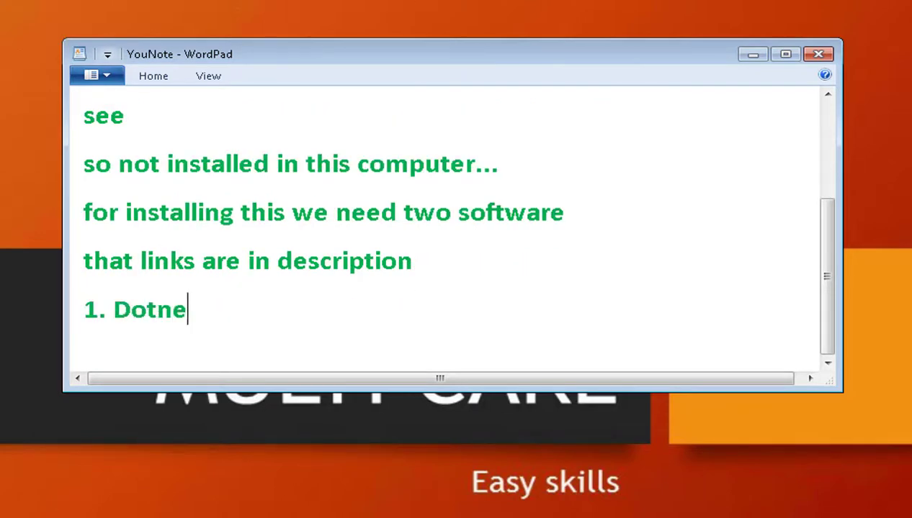
pyautogui.write('t 4.0')
pyautogui.press('Return')
pyautogui.write('2.')
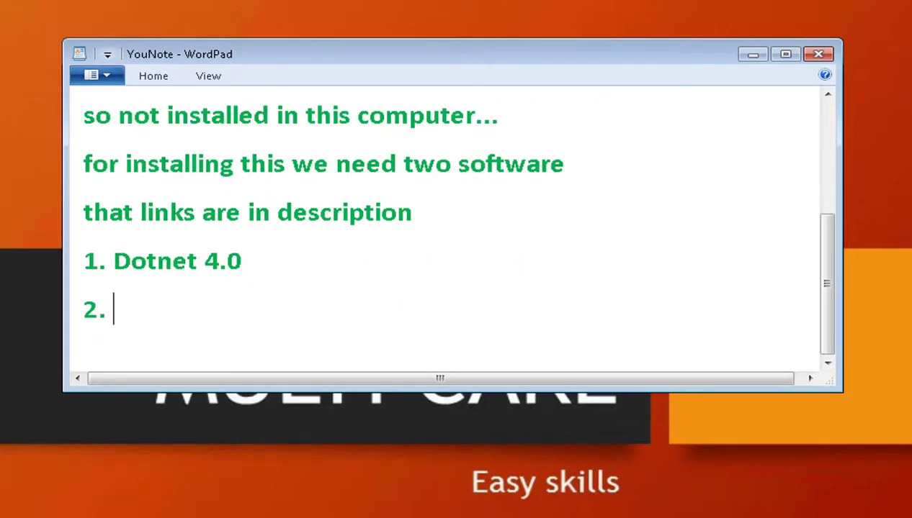
pyautogui.write(' windows live essen')
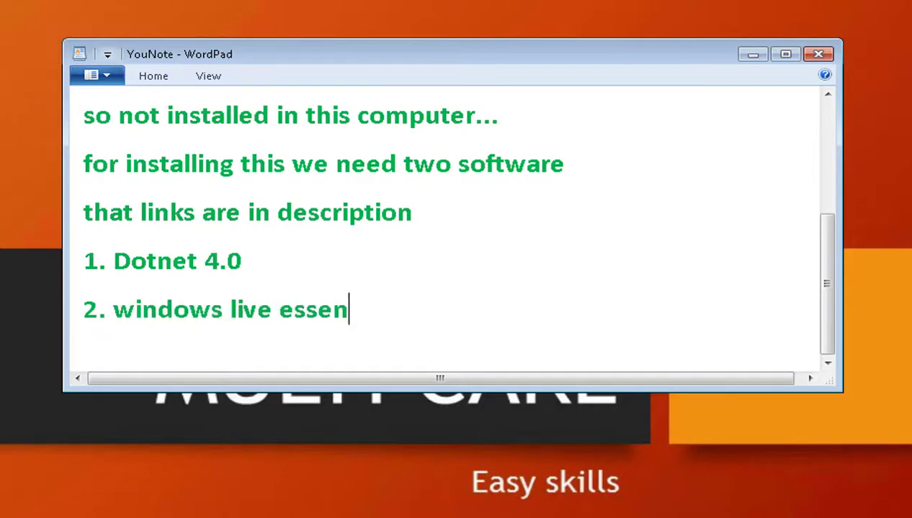
pyautogui.write('tial installer')
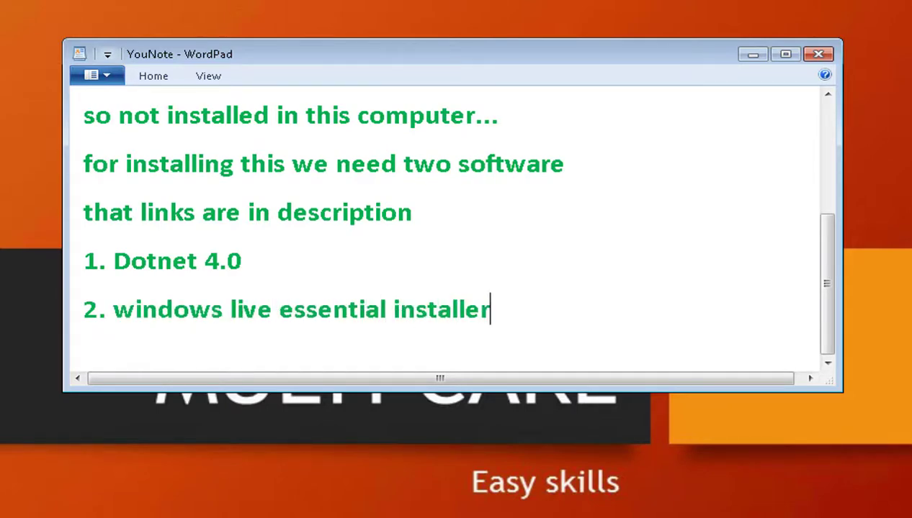
# Append "(this software allready installed)" after "Dotnet 4.0" and start a new line below the list
pyautogui.click(242, 261)
pyautogui.write('() ')
pyautogui.write('this software allready')
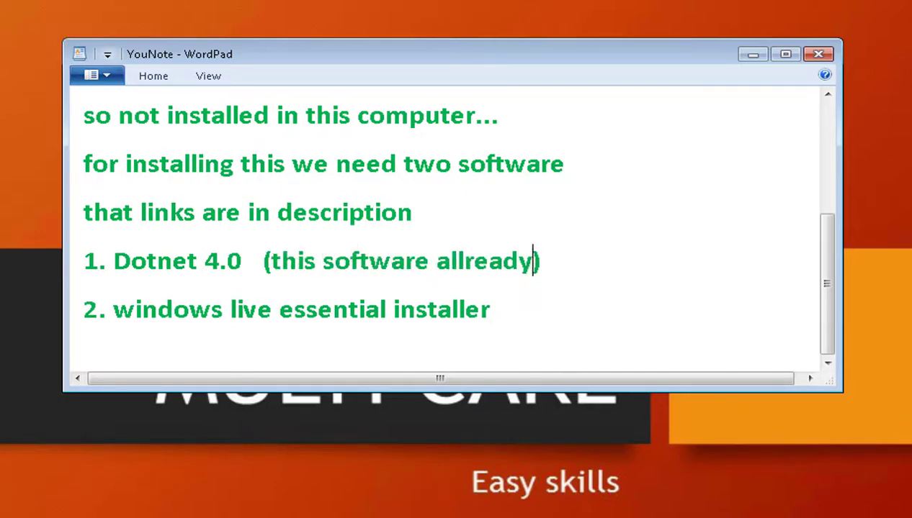
pyautogui.write(' installed')
pyautogui.press('Return')
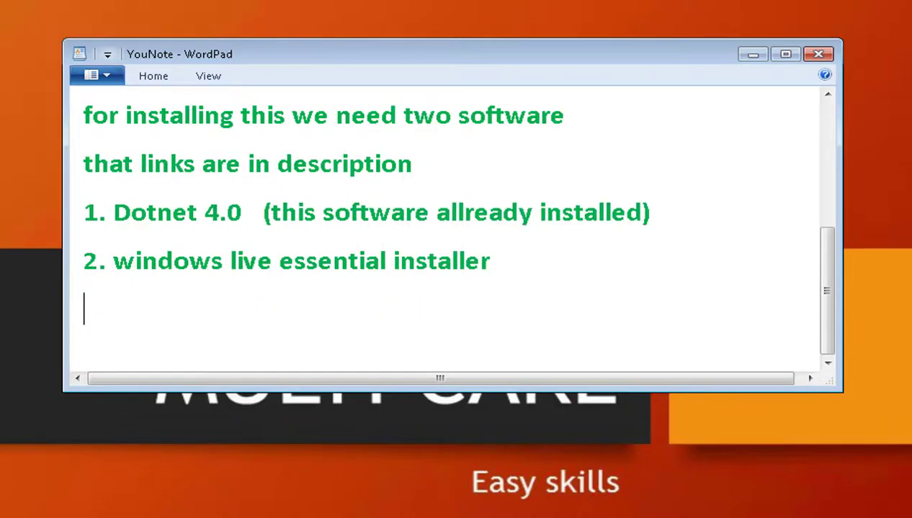
# Add the line "so lets install second one..." below the software list
pyautogui.write('so lets install second')
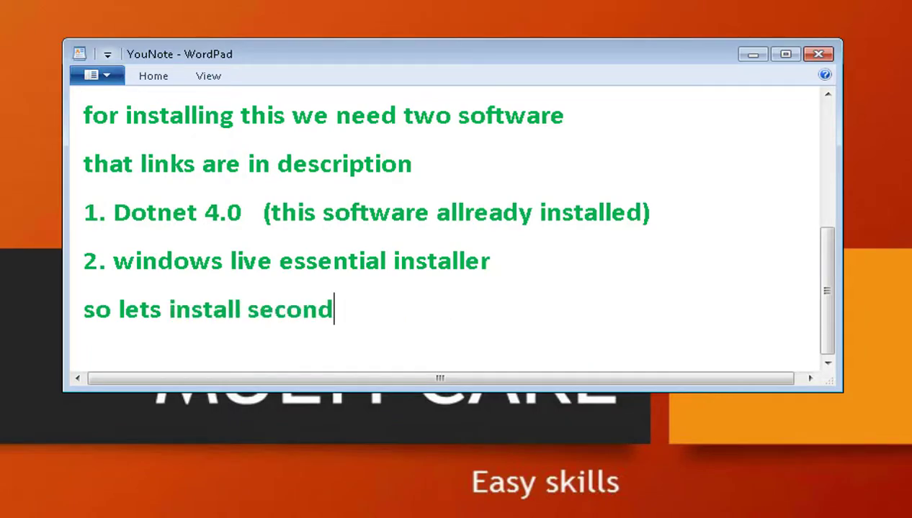
pyautogui.write(' one...')
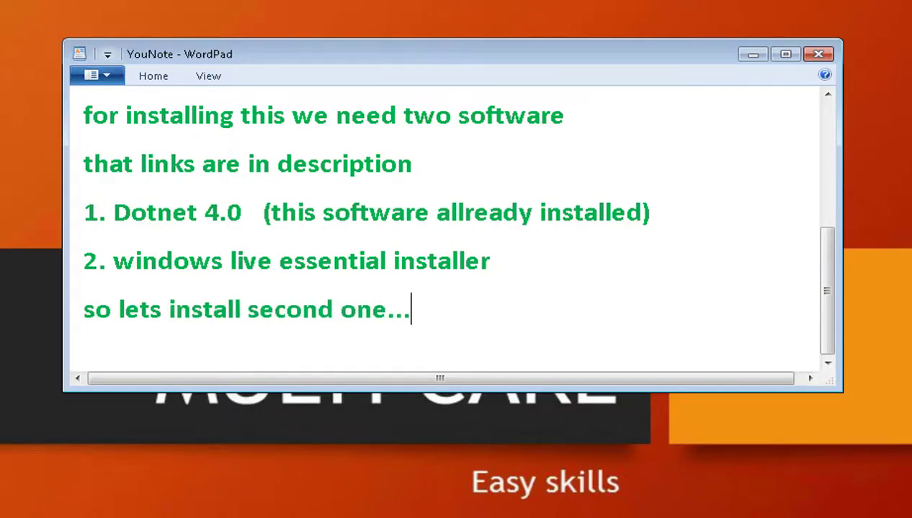
pyautogui.press('Return')
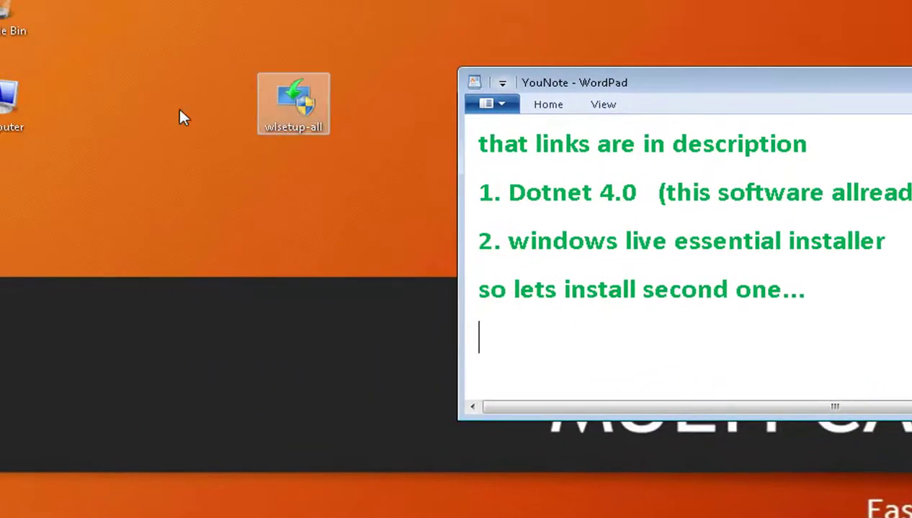
# Run the wlsetup-all installer from the desktop and allow Windows Live Essentials to make changes to the computer
pyautogui.moveTo(224, 45); pyautogui.dragTo(372, 178)
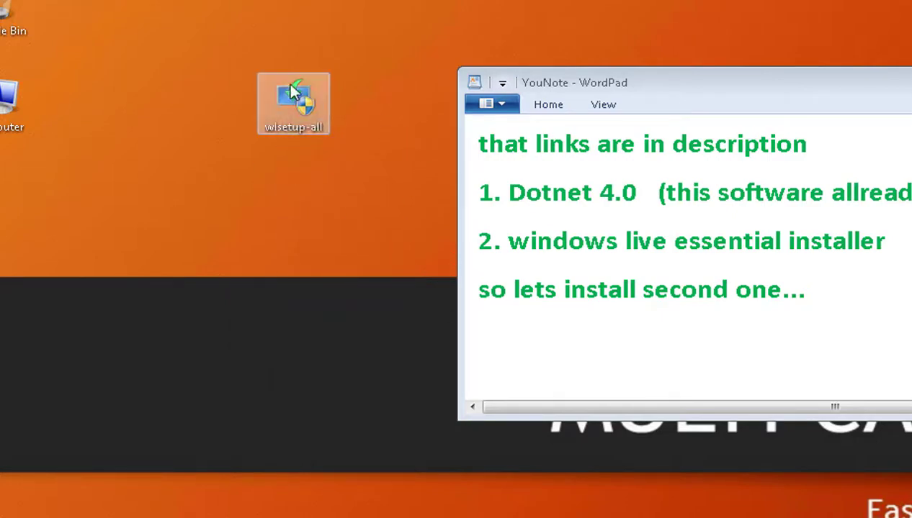
pyautogui.rightClick(293, 108)
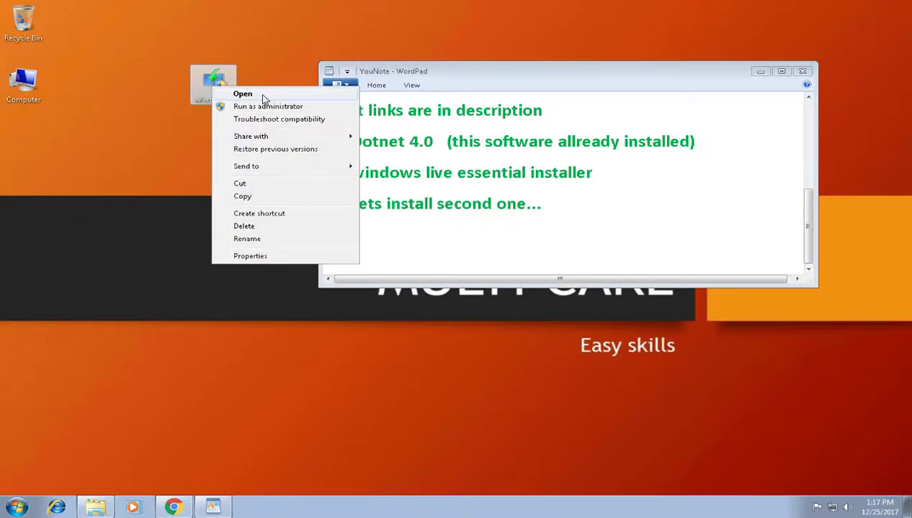
pyautogui.click(263, 95)
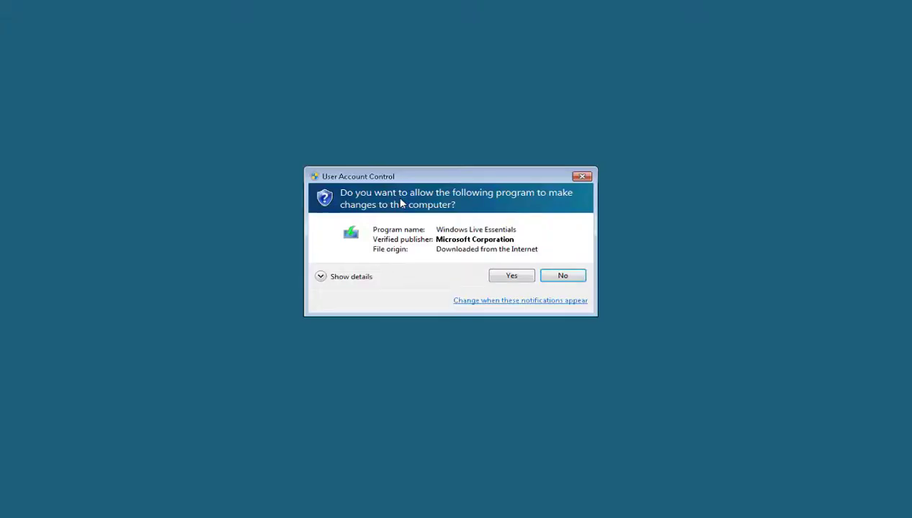
pyautogui.click(512, 278)
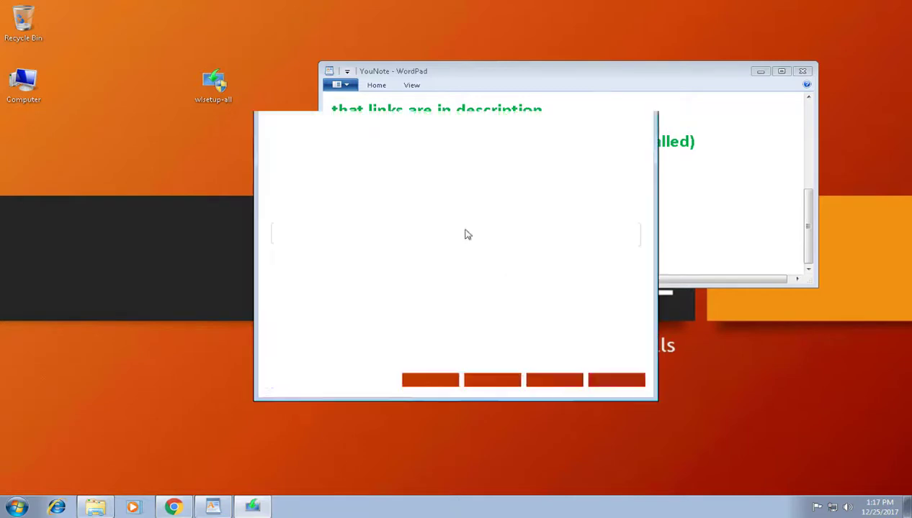
# Move the installer and note windows apart, and add the line "select second option" to the note
pyautogui.moveTo(396, 111); pyautogui.dragTo(203, 52)
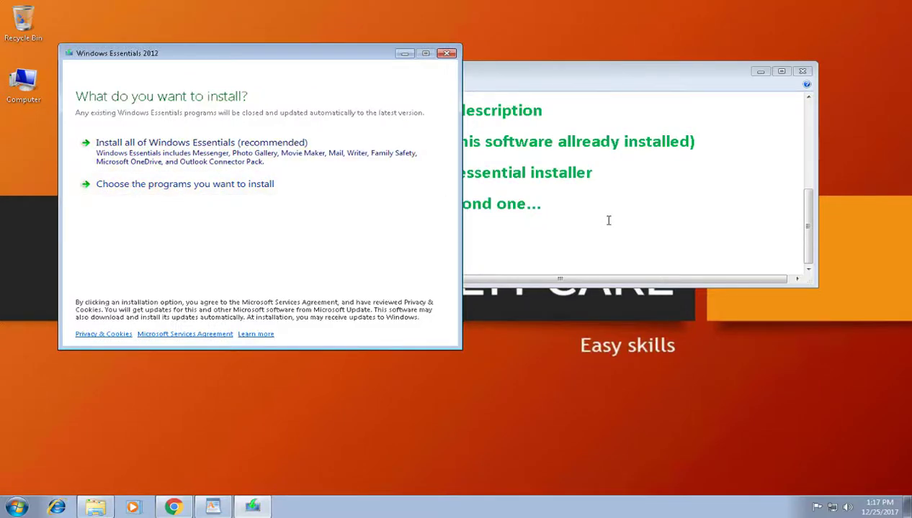
pyautogui.moveTo(569, 72); pyautogui.dragTo(652, 62)
pyautogui.click(644, 199)
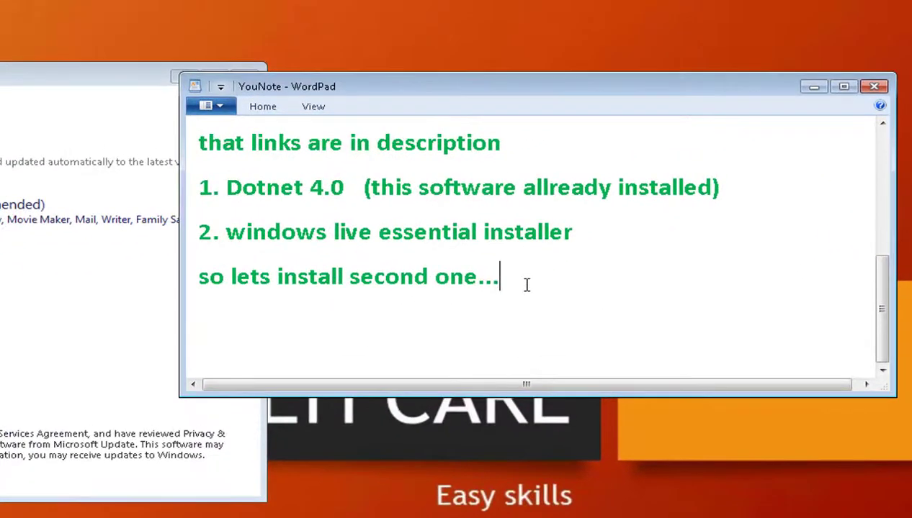
pyautogui.press('Return')
pyautogui.write('select second option')
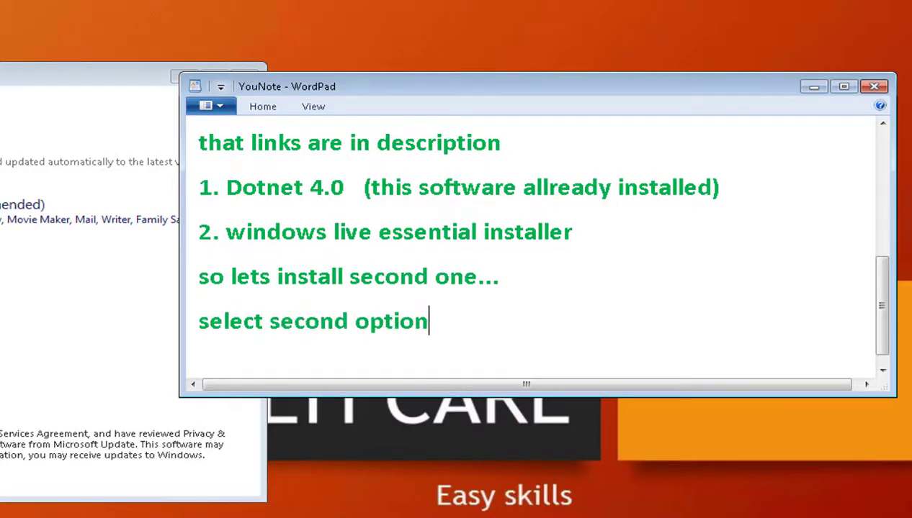
pyautogui.press('Return')
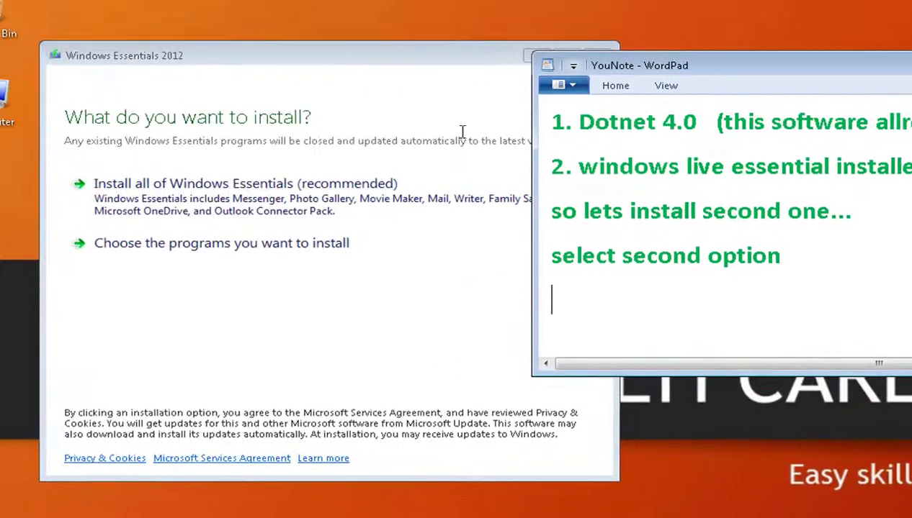
# Choose to select individual programs to install in Windows Essentials 2012, and return to the note's empty last line
pyautogui.click(141, 252)
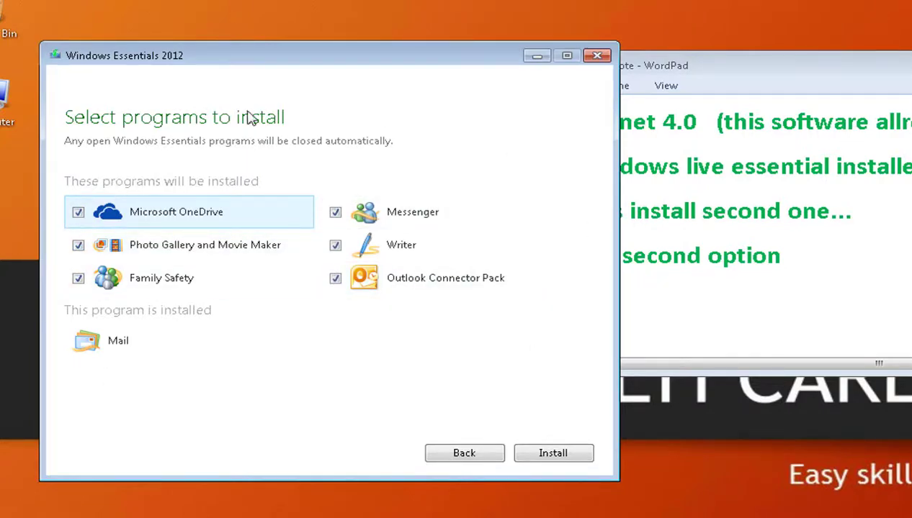
pyautogui.click(822, 266)
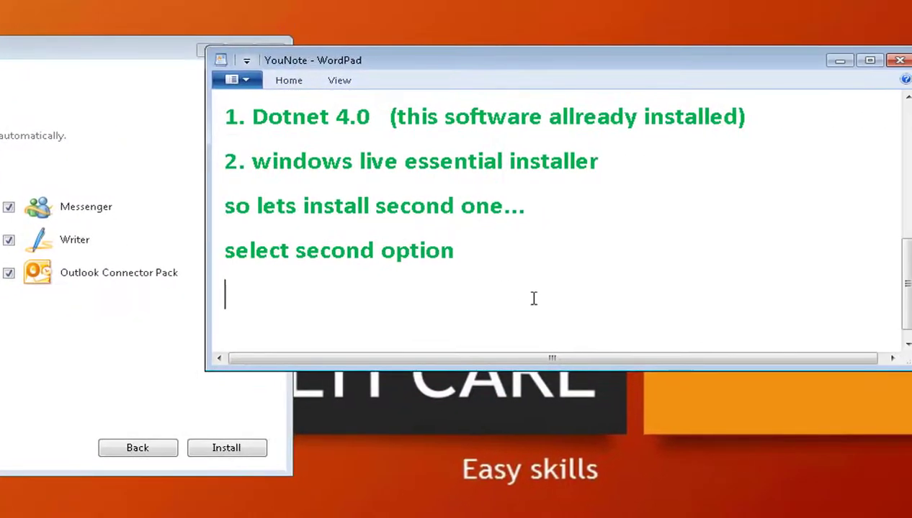
# Add the lines "so uncheck all program only select movie maker" and "see" below "select second option" in the note
pyautogui.write('so uncheck ')
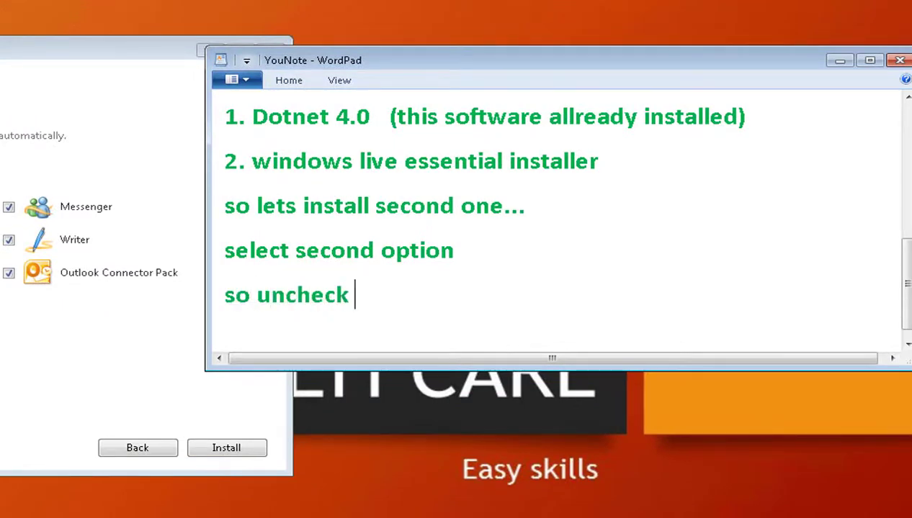
pyautogui.write('all')
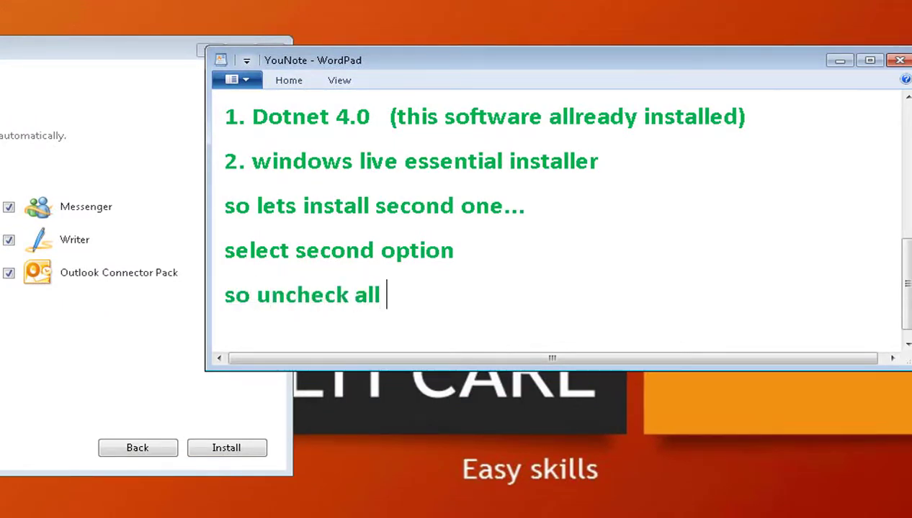
pyautogui.write(' program only ')
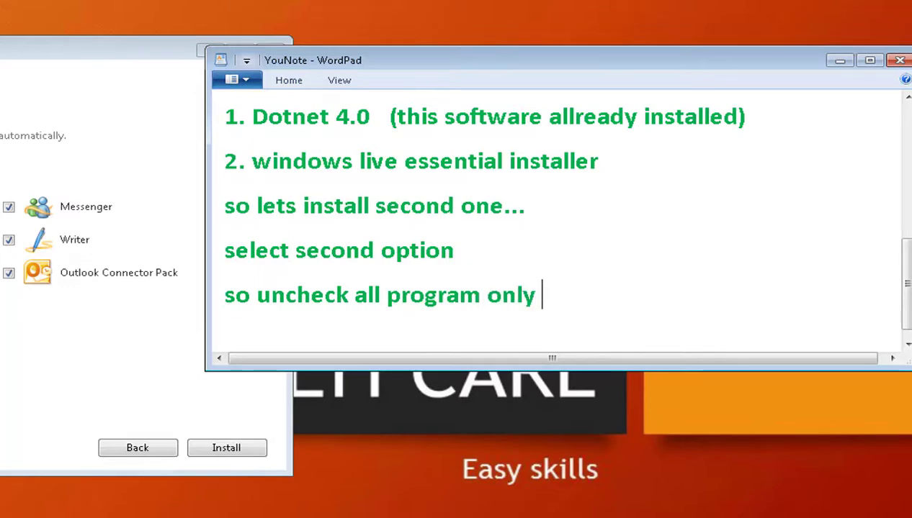
pyautogui.write('select movie maker')
pyautogui.press('Return')
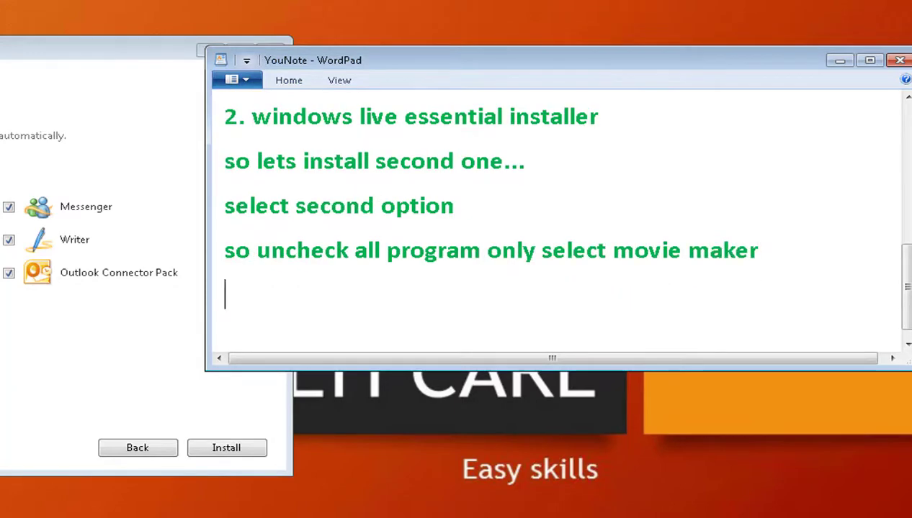
pyautogui.write('sele')
# Deselect every program except Photo Gallery and Movie Maker in Windows Essentials 2012, start the installation, and move its progress window clear of the note
pyautogui.click(130, 206)
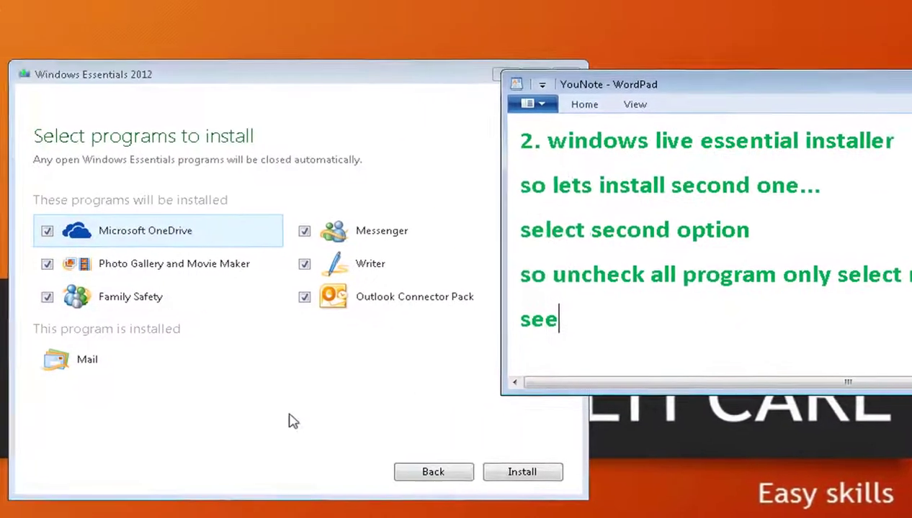
pyautogui.click(328, 305)
pyautogui.click(74, 301)
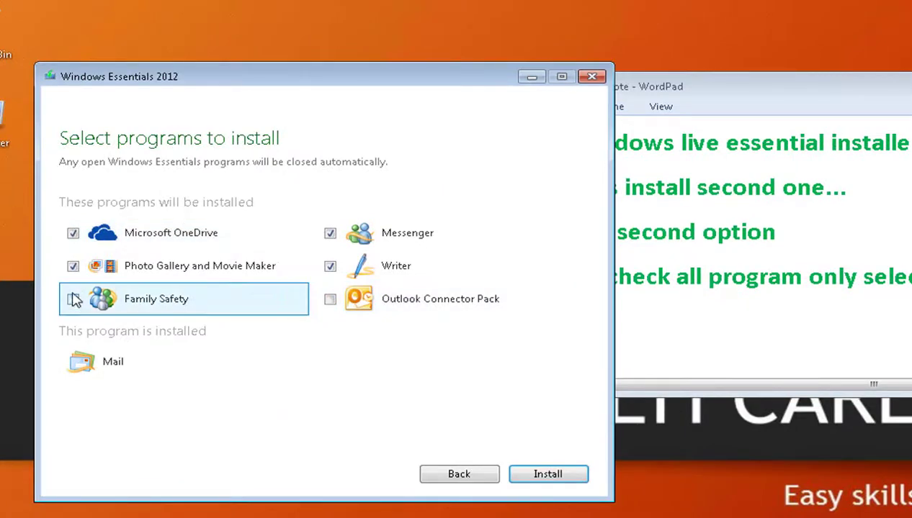
pyautogui.click(73, 235)
pyautogui.click(330, 236)
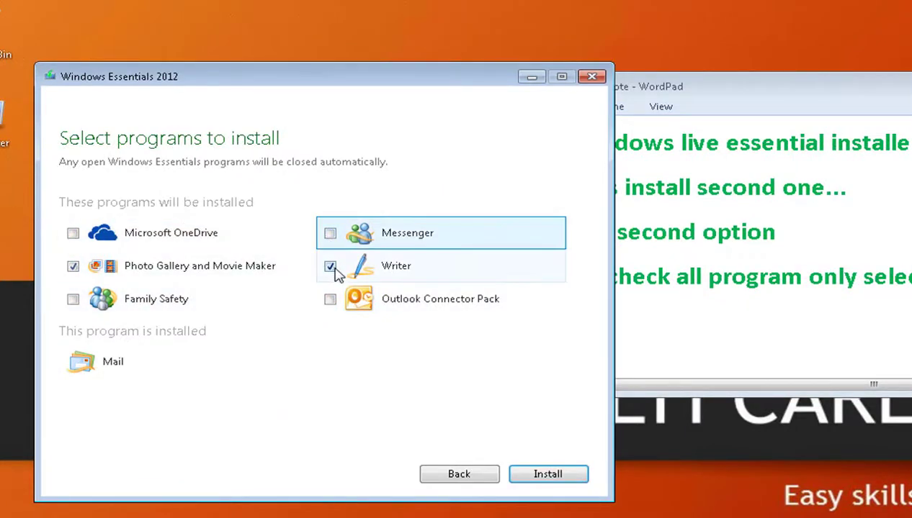
pyautogui.click(330, 268)
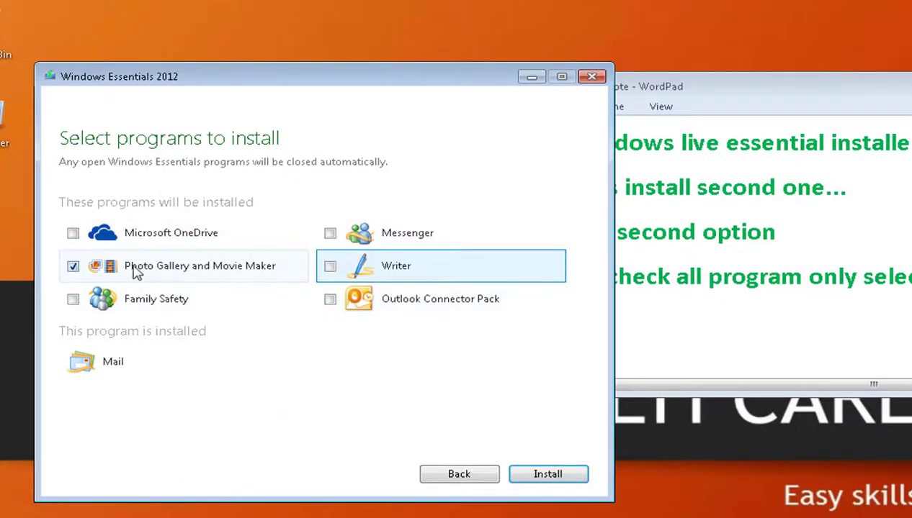
pyautogui.click(549, 475)
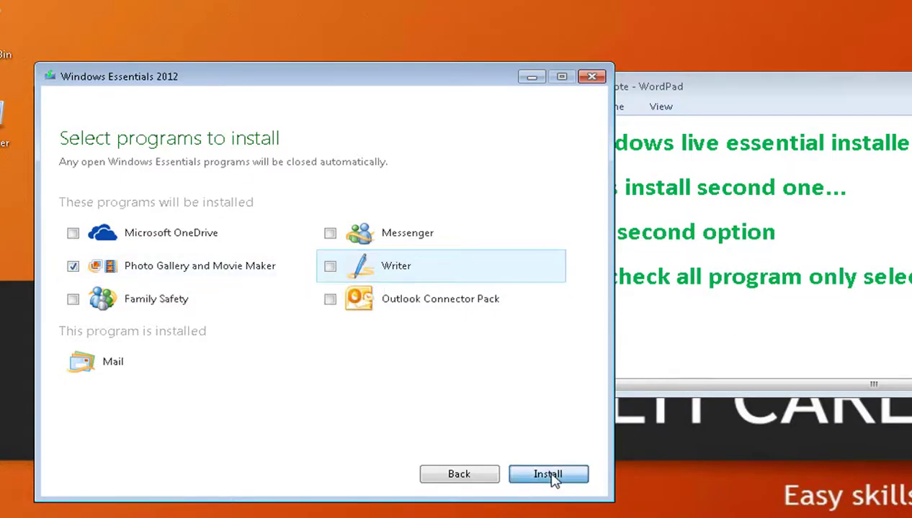
pyautogui.moveTo(261, 197); pyautogui.dragTo(242, 108)
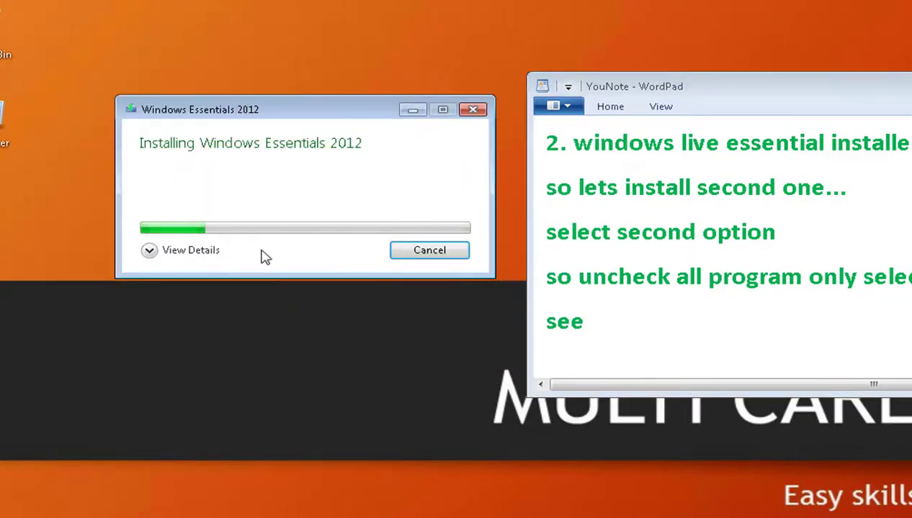
# Add the line "so it is start installation ." below "see" in the note
pyautogui.click(687, 349)
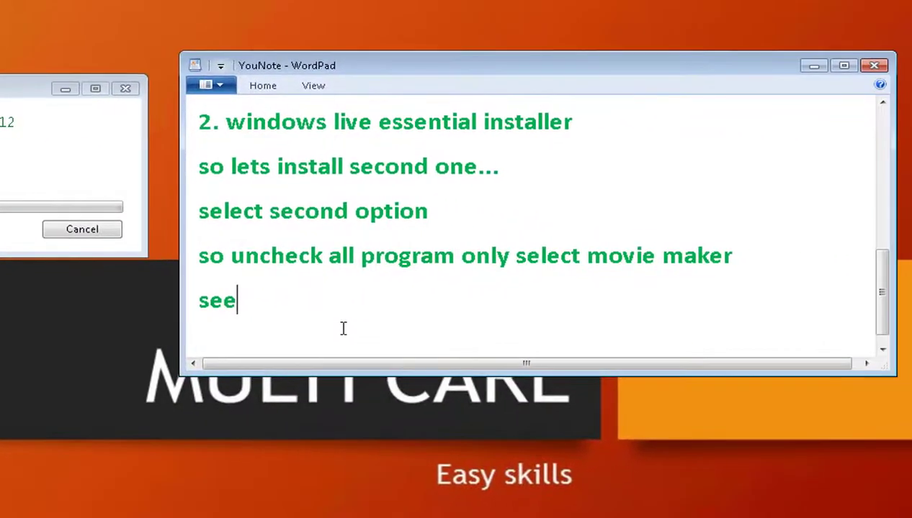
pyautogui.press('Return')
pyautogui.write('so it')
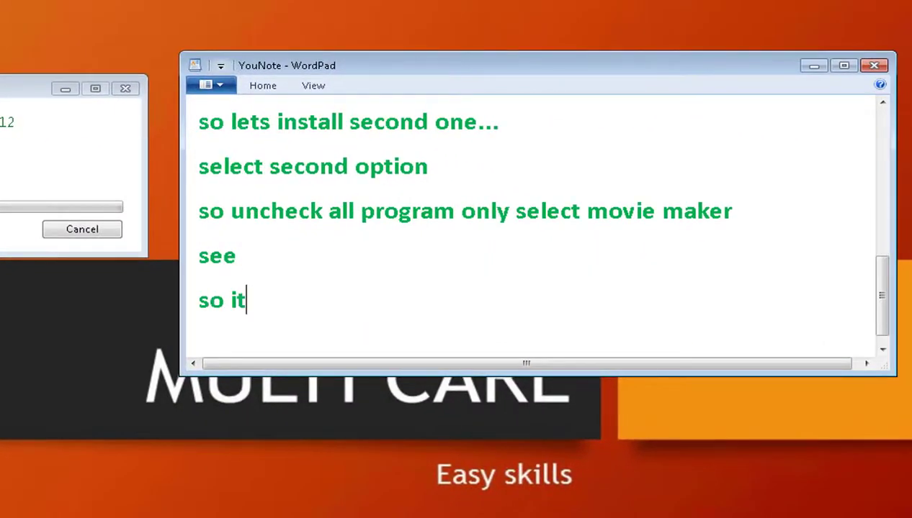
pyautogui.write(' is start i')
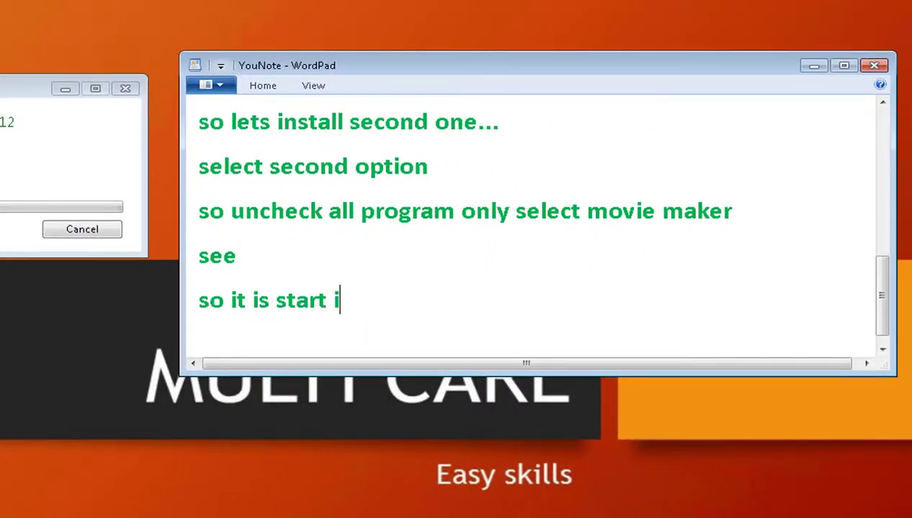
pyautogui.write('nstallation .')
pyautogui.press('Return')
# Add the lines "you can download this software from below description" and "see" to the end of the note
pyautogui.write('you can ')
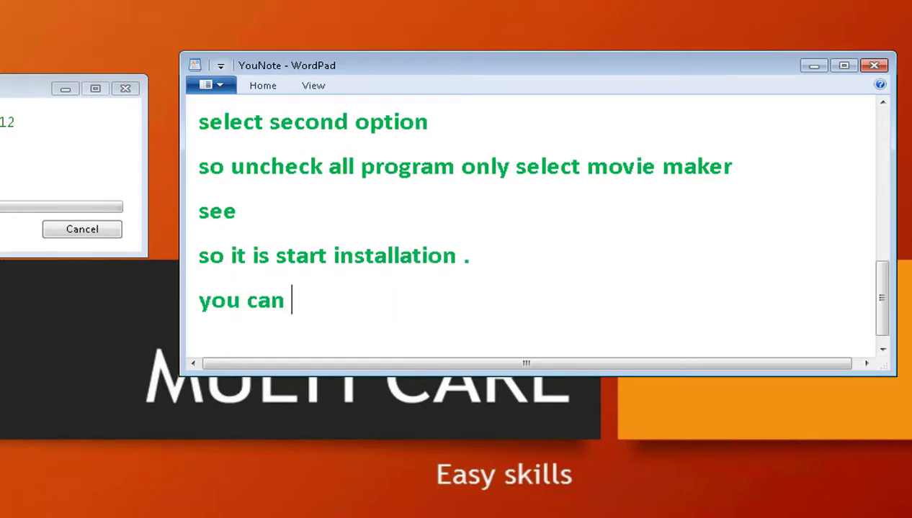
pyautogui.write('download this software from ')
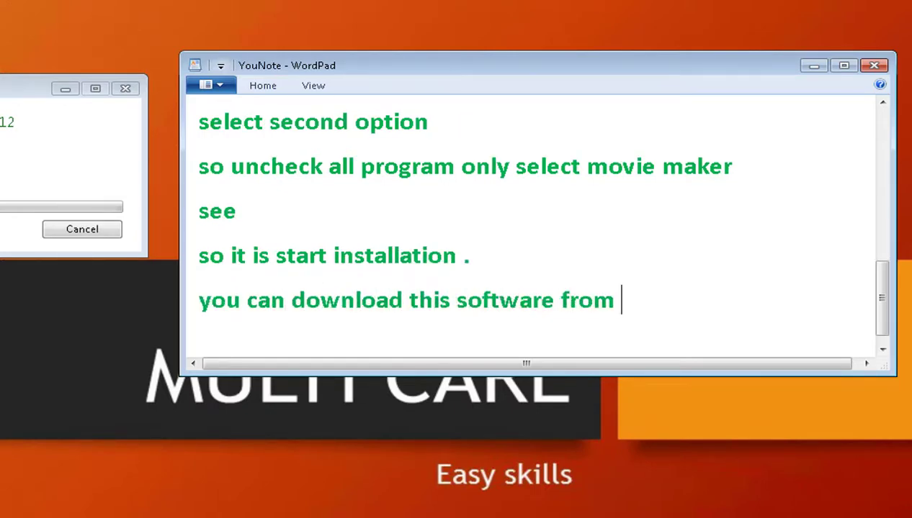
pyautogui.write('below descrip')
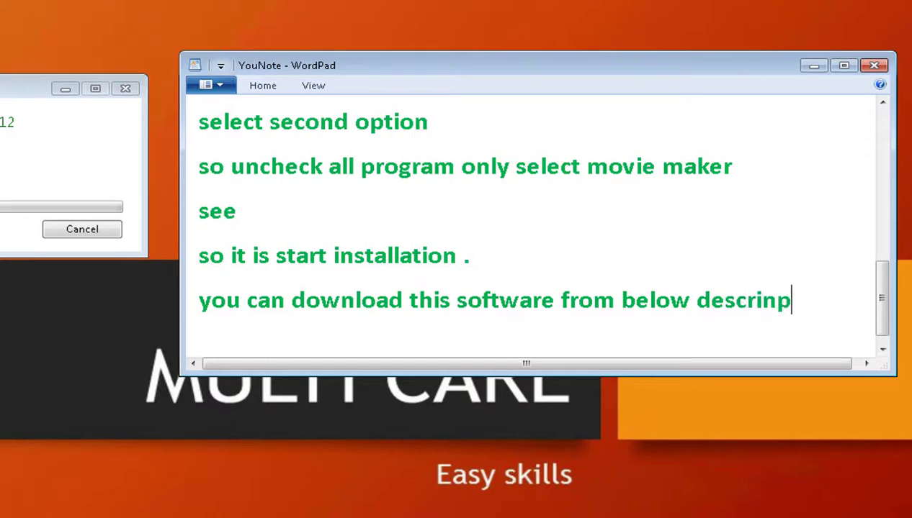
pyautogui.press('BackSpace')
pyautogui.press('BackSpace')
pyautogui.write('iption')
pyautogui.press('Return')
pyautogui.write('see')
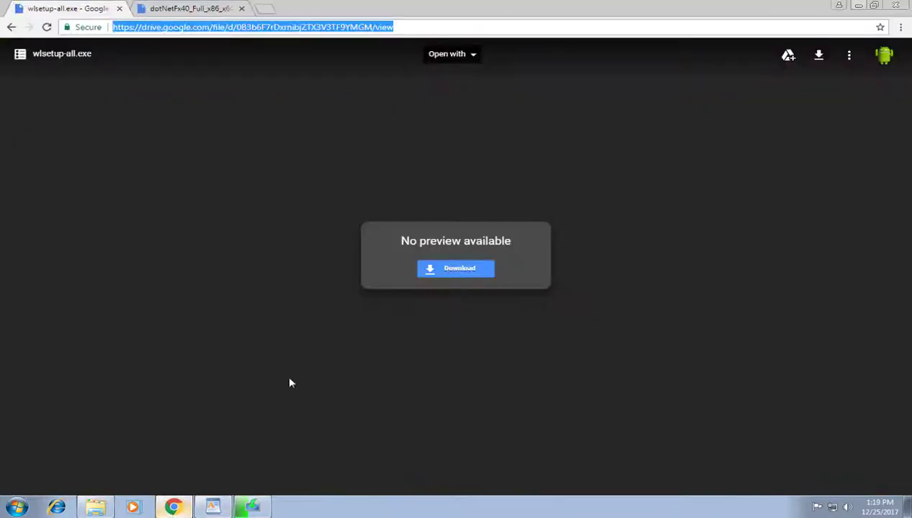
# Switch to Chrome and view the Google Drive download pages for wlsetup-all.exe and dotNetFx40_Full_x86_x64.exe
pyautogui.click(96, 79)
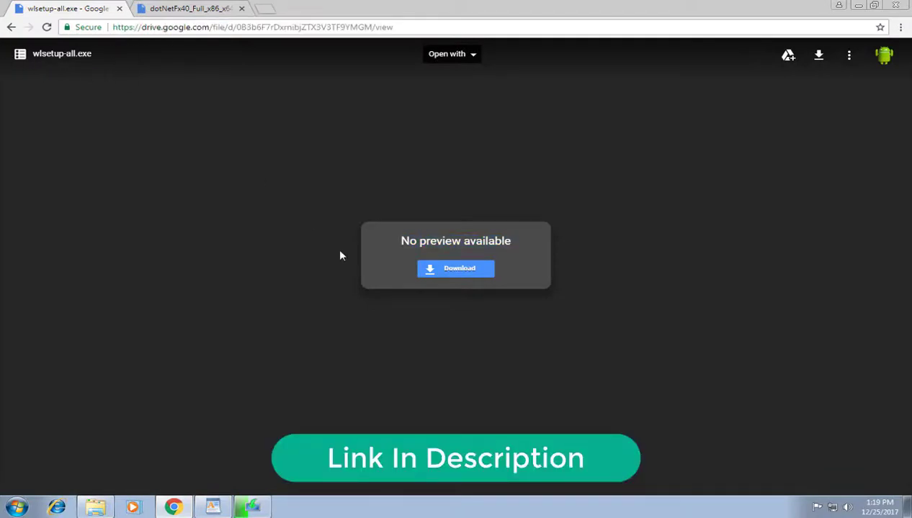
pyautogui.click(177, 9)
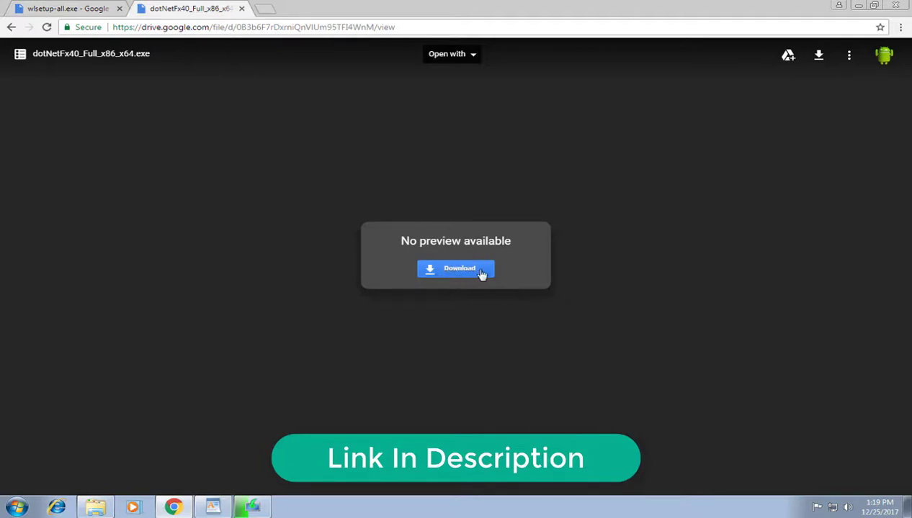
pyautogui.click(57, 10)
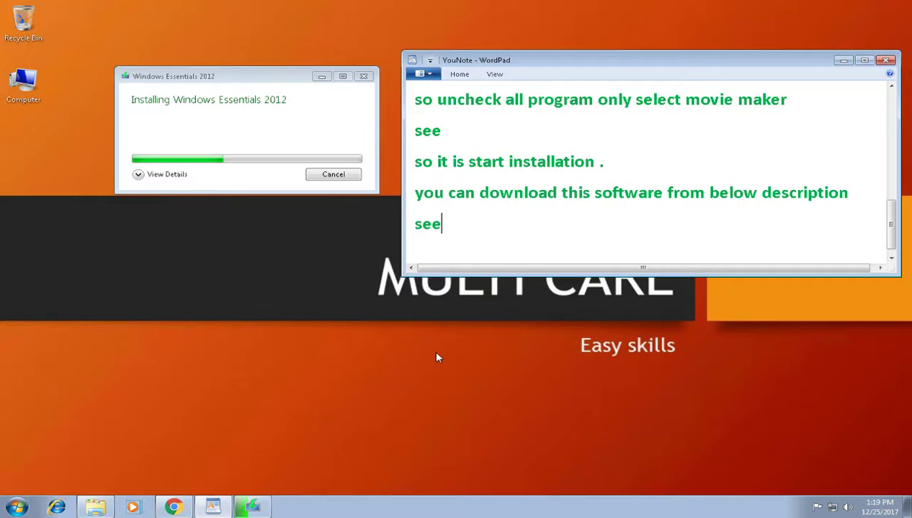
# Return to the WordPad note and add the line "wait for complete" at its end
pyautogui.press('Return')
pyautogui.write('wait ')
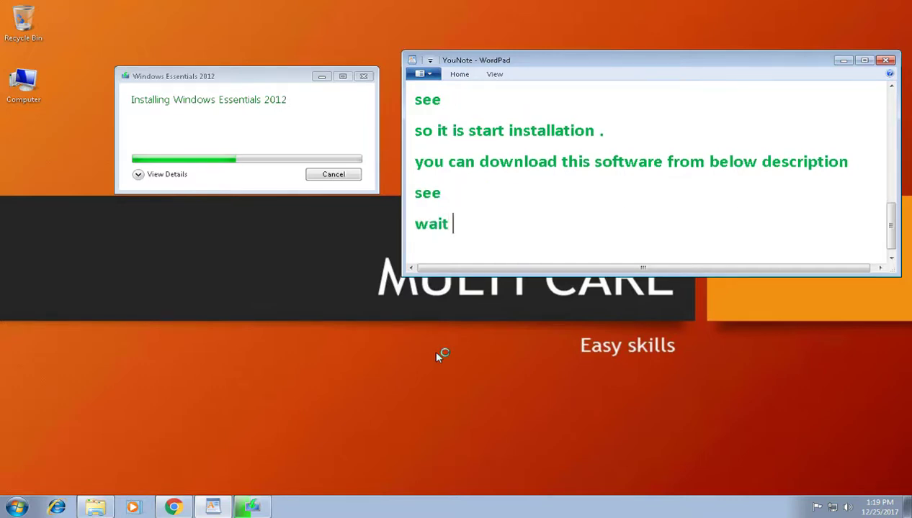
pyautogui.write('for complete')
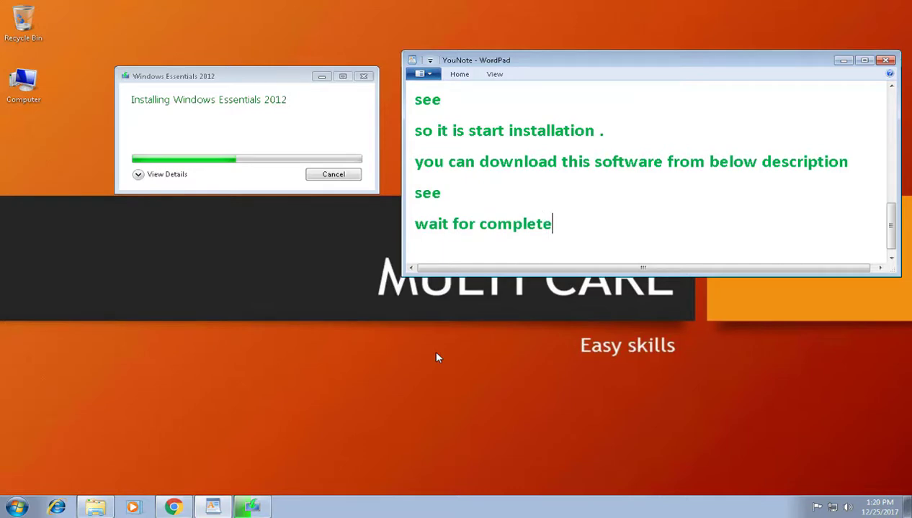
pyautogui.press('Return')
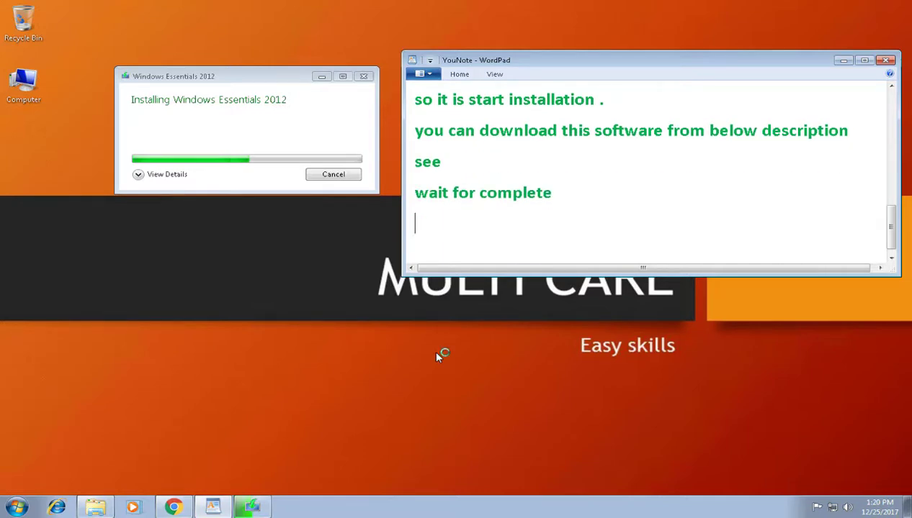
# Add the lines "so its completed..." and "you need to restart the computer" below "wait for complete"
pyautogui.moveTo(203, 75)
pyautogui.mouseDown()
pyautogui.moveTo(239, 88)
pyautogui.moveTo(204, 81)
pyautogui.mouseUp()
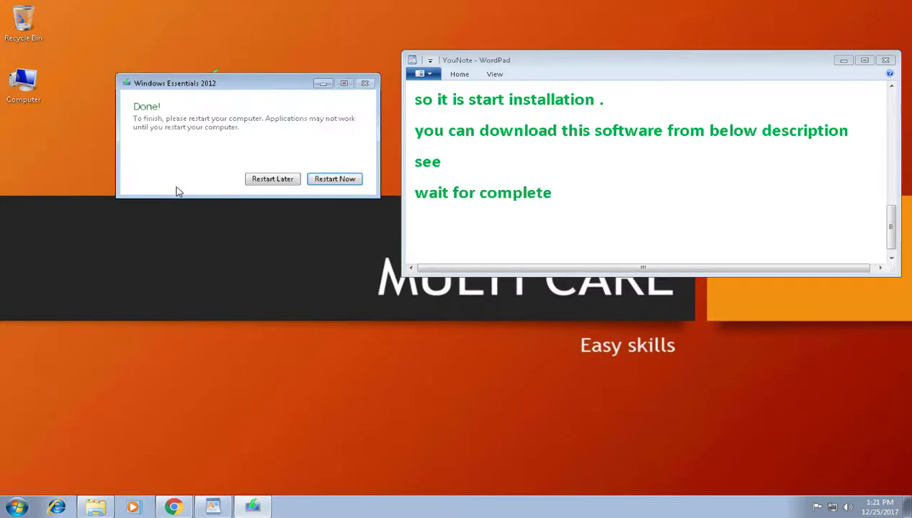
pyautogui.click(589, 205)
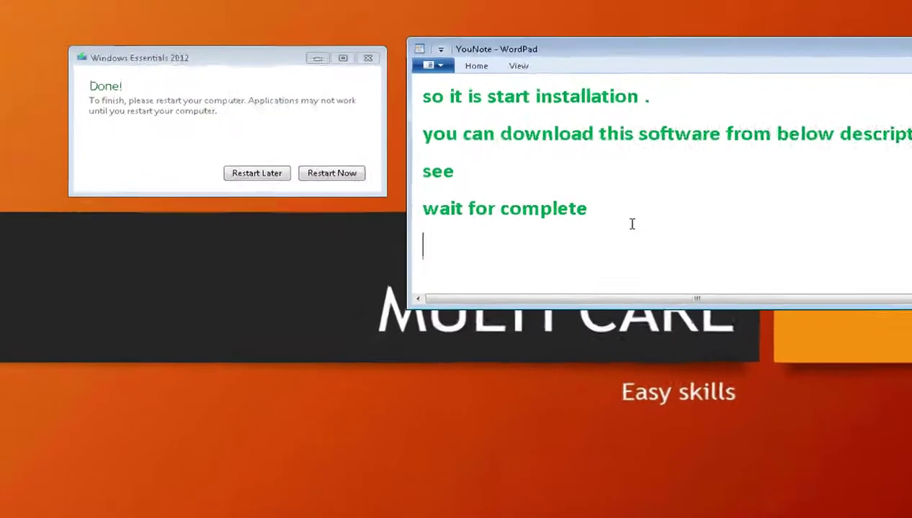
pyautogui.write('so ')
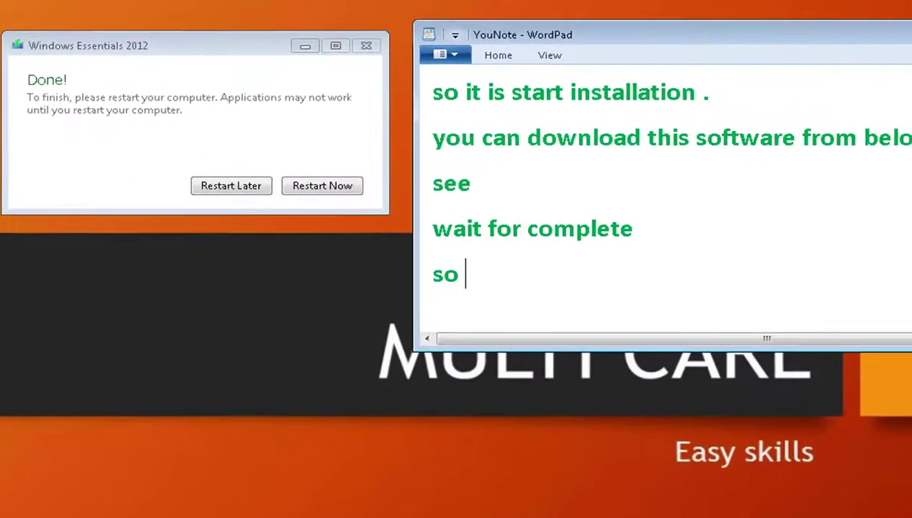
pyautogui.write('its completed...')
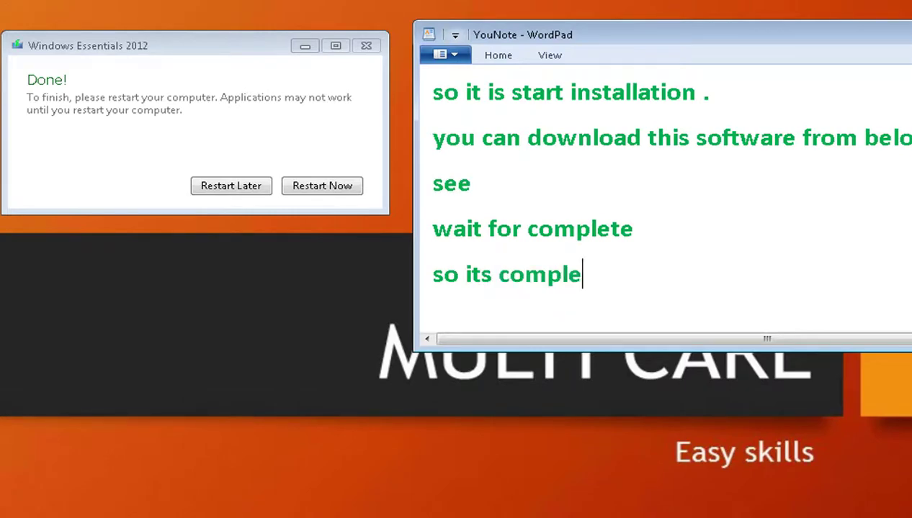
pyautogui.press('Return')
pyautogui.write('you need to r')
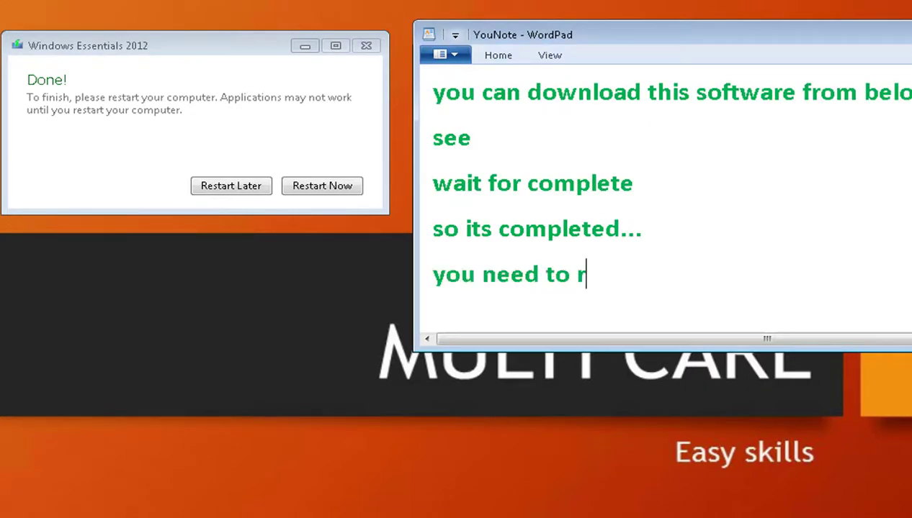
pyautogui.write('estart the computer')
pyautogui.press('Return')
# Add the lines "but i am going to check it without restarting" and "lets see..." to the end of the note
pyautogui.write('but ')
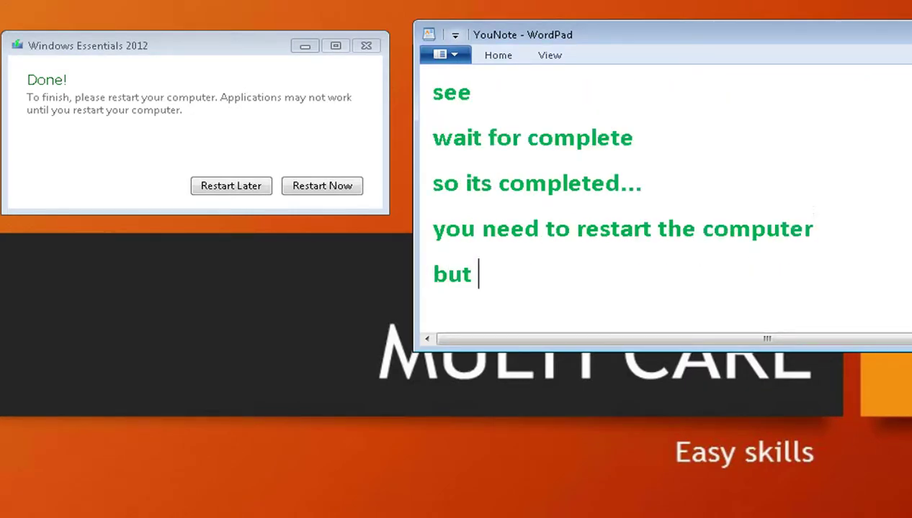
pyautogui.write('i am going to check it without restarting')
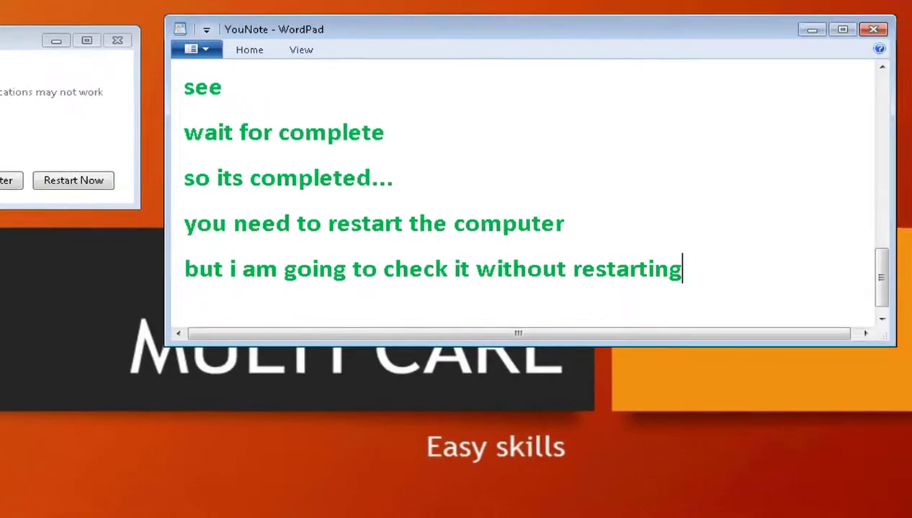
pyautogui.press('Return')
pyautogui.write('lets see...')
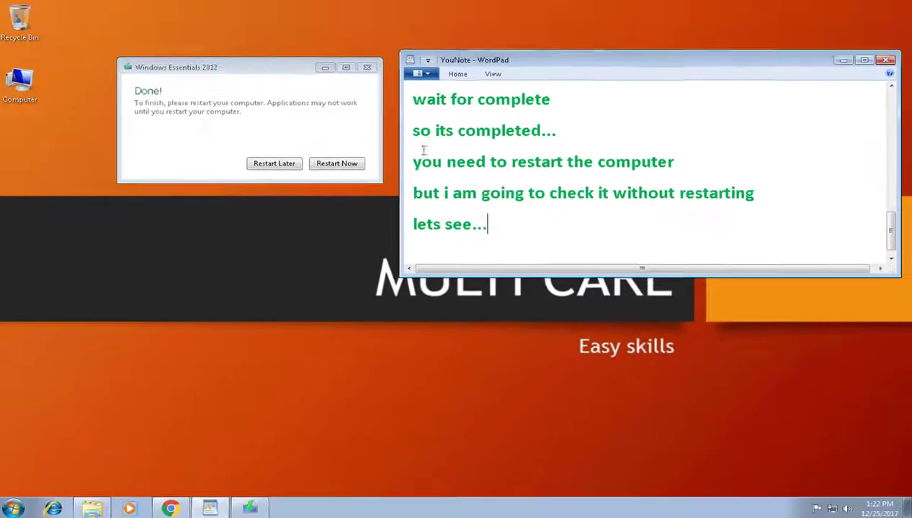
# Dismiss the finished Windows Essentials installer without restarting, and search the installed programs for "movie"
pyautogui.click(90, 175)
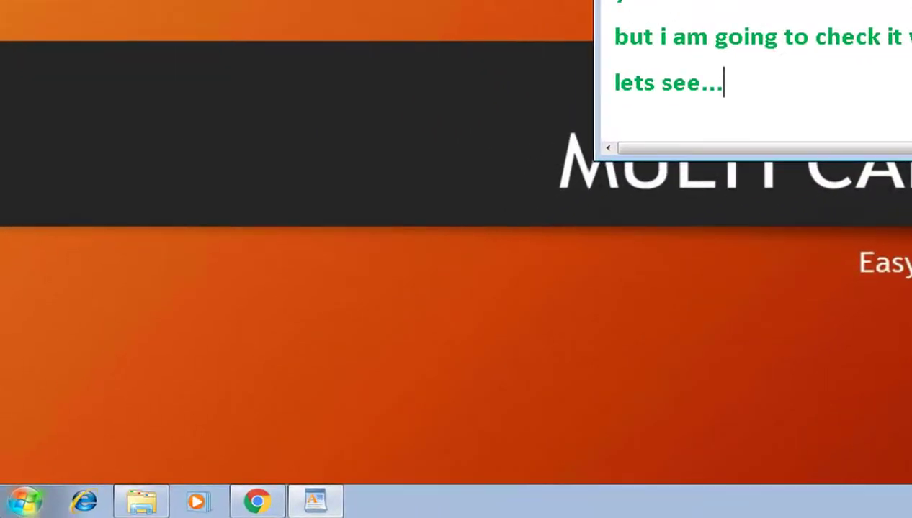
pyautogui.click(16, 507)
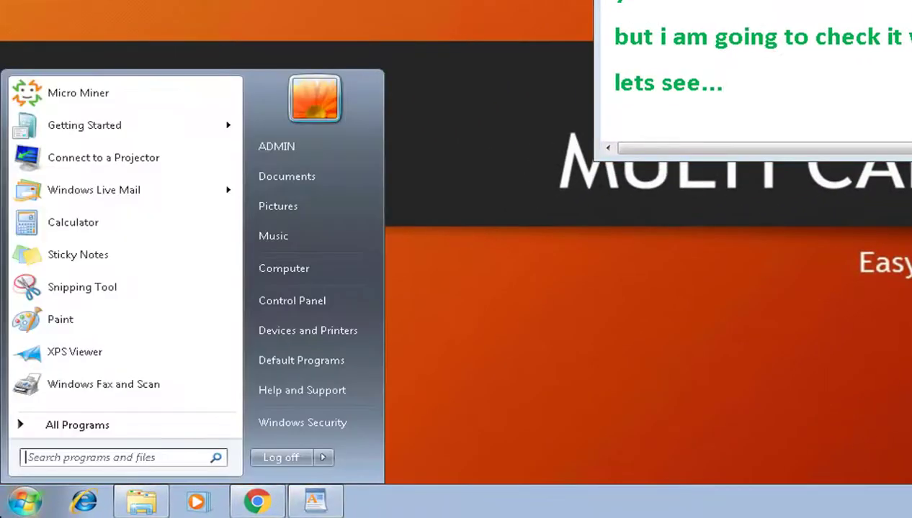
pyautogui.click(66, 455)
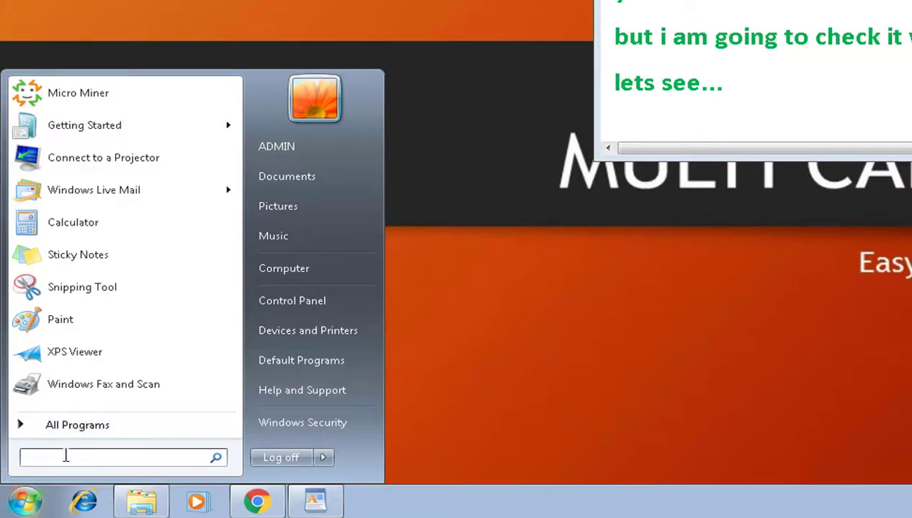
pyautogui.write('movie')
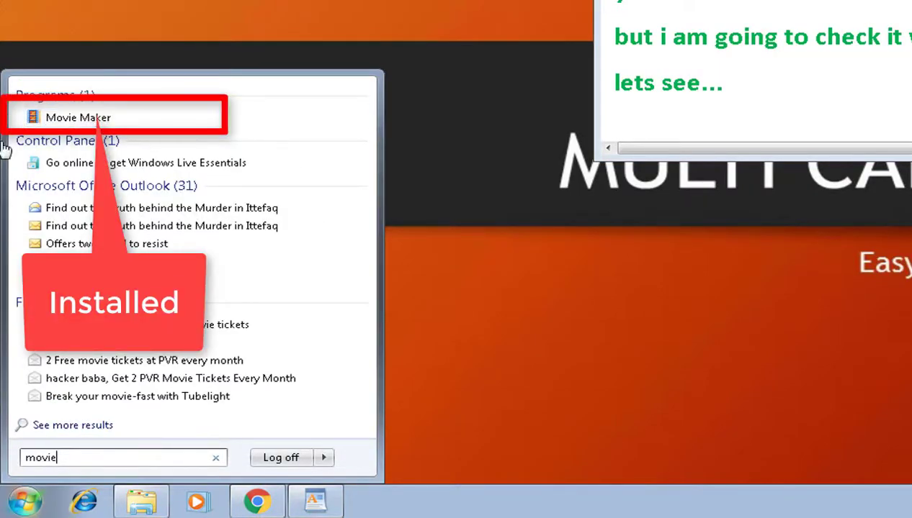
# Launch Movie Maker and add the line "so movie maker in installed...." to the end of the WordPad note
pyautogui.click(70, 122)
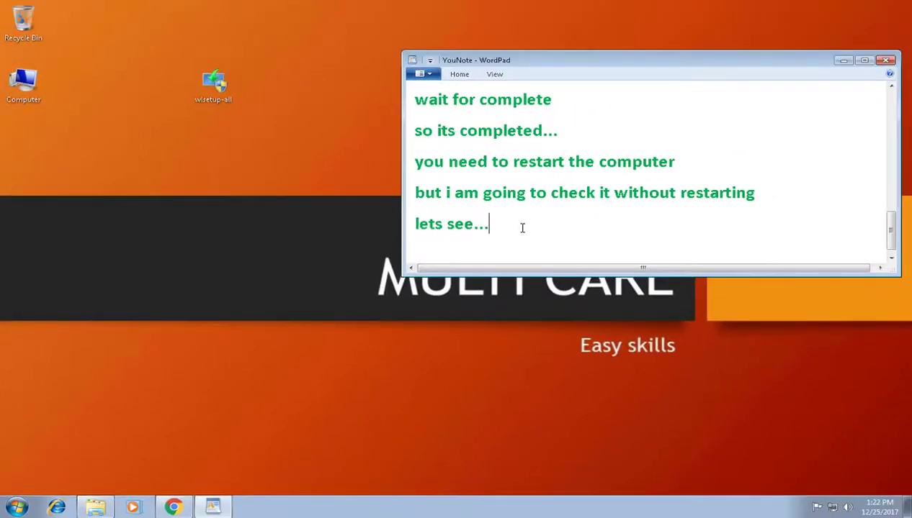
pyautogui.press('Return')
pyautogui.write('so')
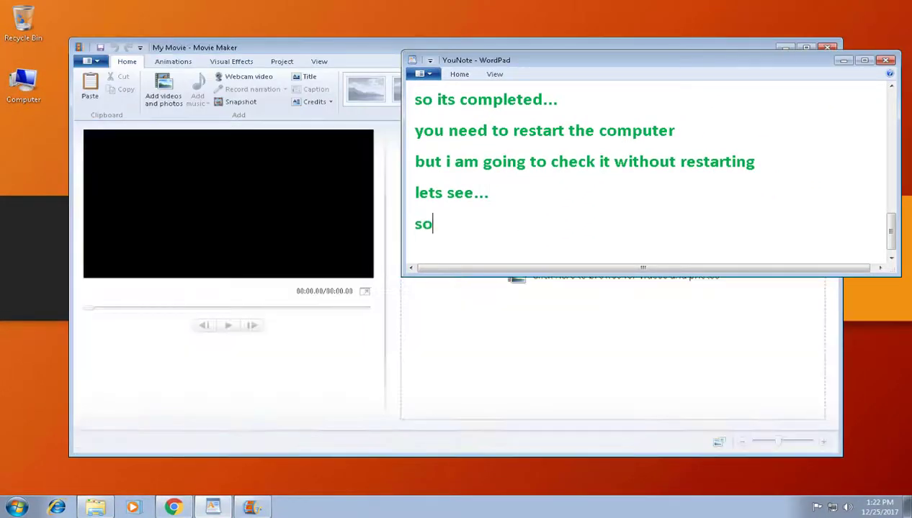
pyautogui.write(' movie make')
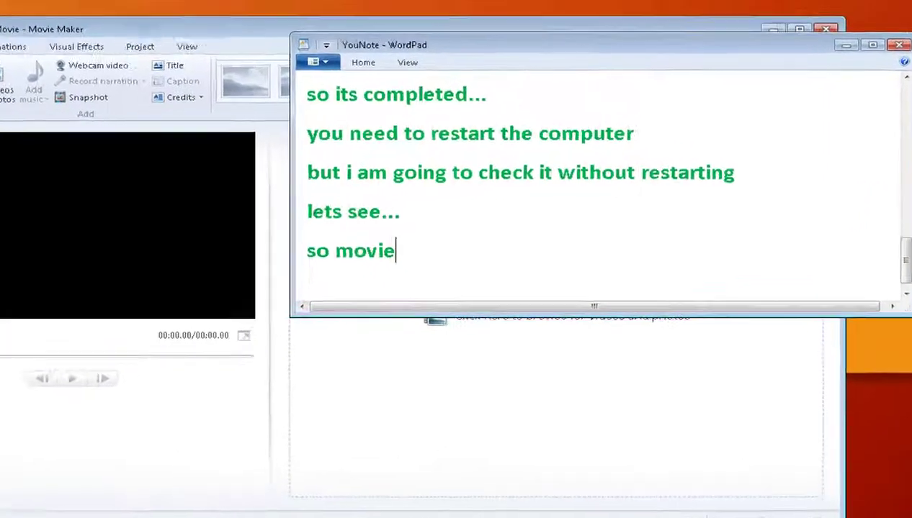
pyautogui.write('r ')
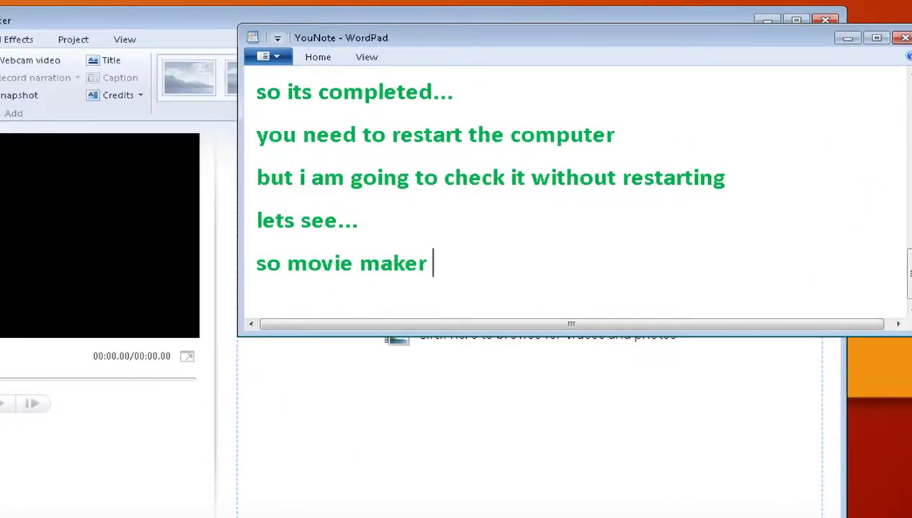
pyautogui.write('in installed..')
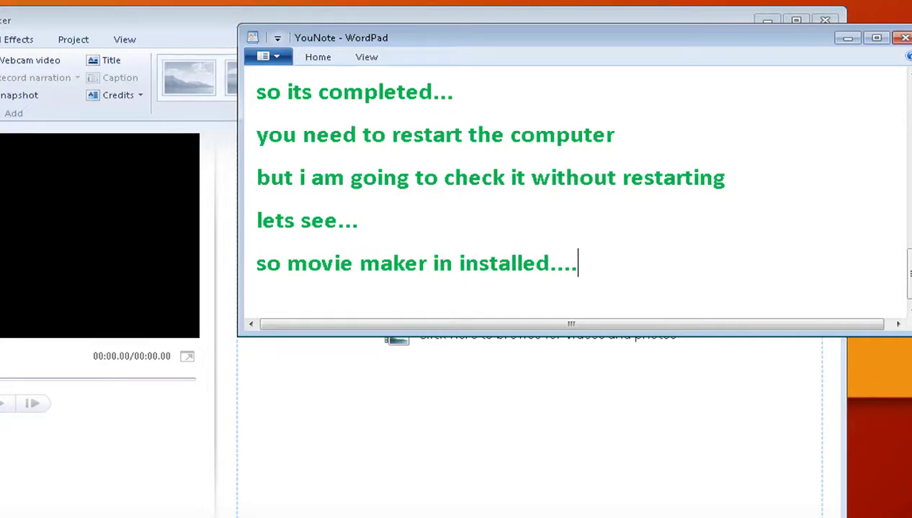
pyautogui.write('..')
pyautogui.press('Return')
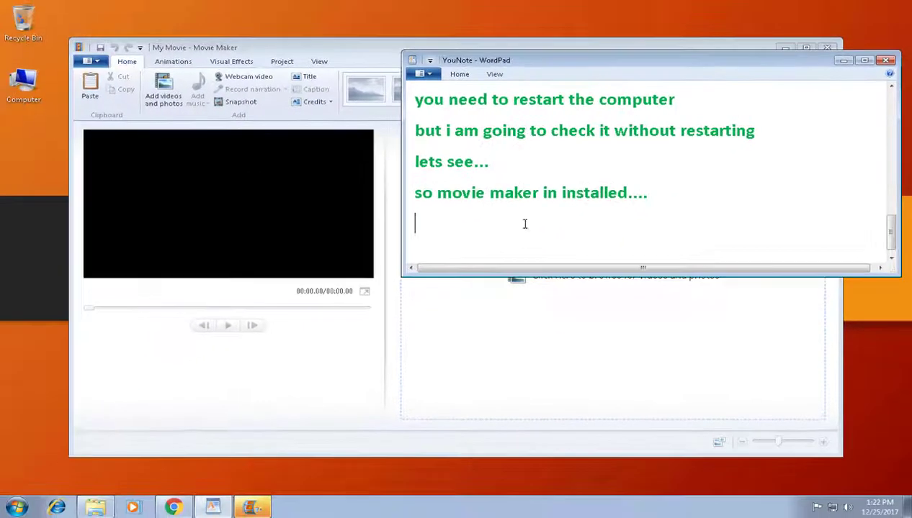
# Bring Movie Maker to the front and dismiss the Windows Essentials 2012 settings dialog
pyautogui.click(361, 58)
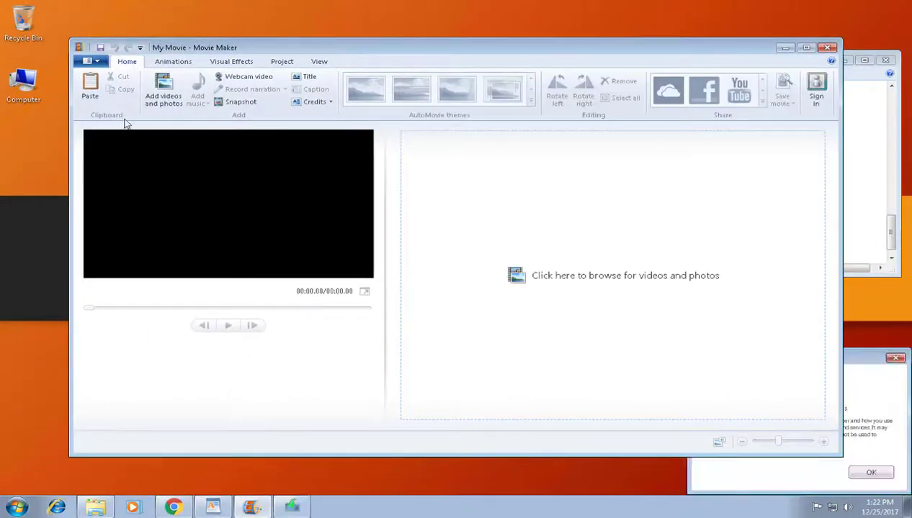
pyautogui.click(857, 456)
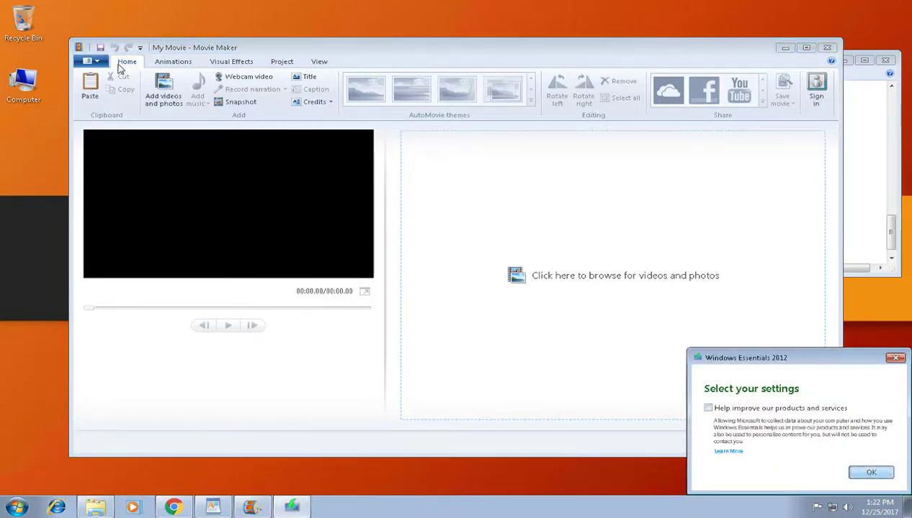
# Browse the PHOTOS DT 12 SEP 17 folder on Local Disk (D:) for media to add to the movie, and cancel without adding any
pyautogui.click(161, 87)
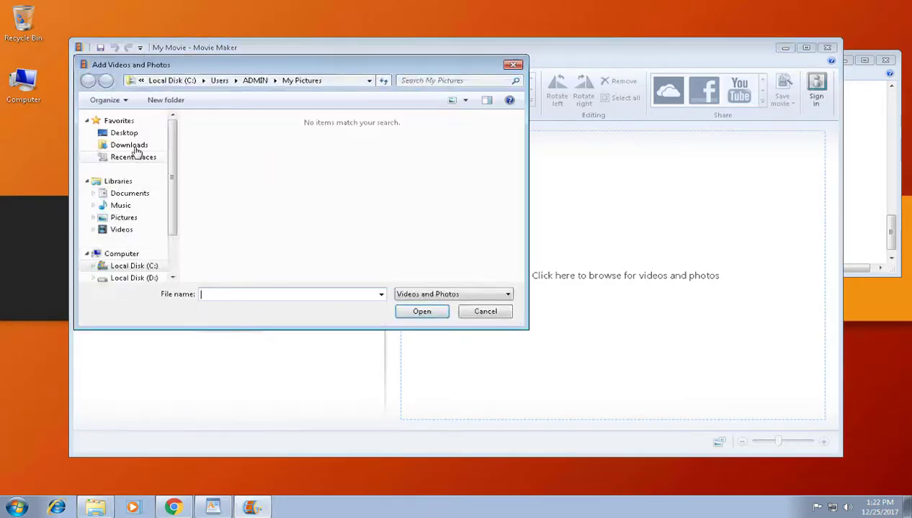
pyautogui.click(135, 281)
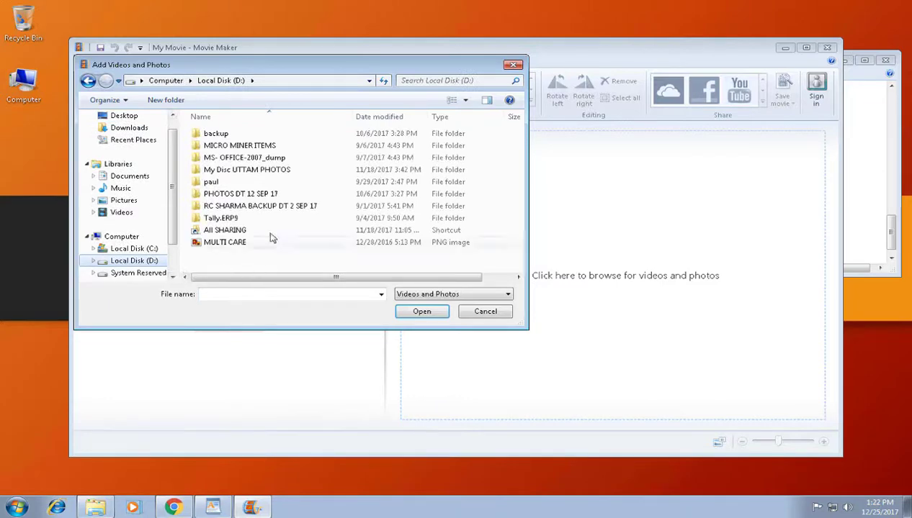
pyautogui.doubleClick(240, 195)
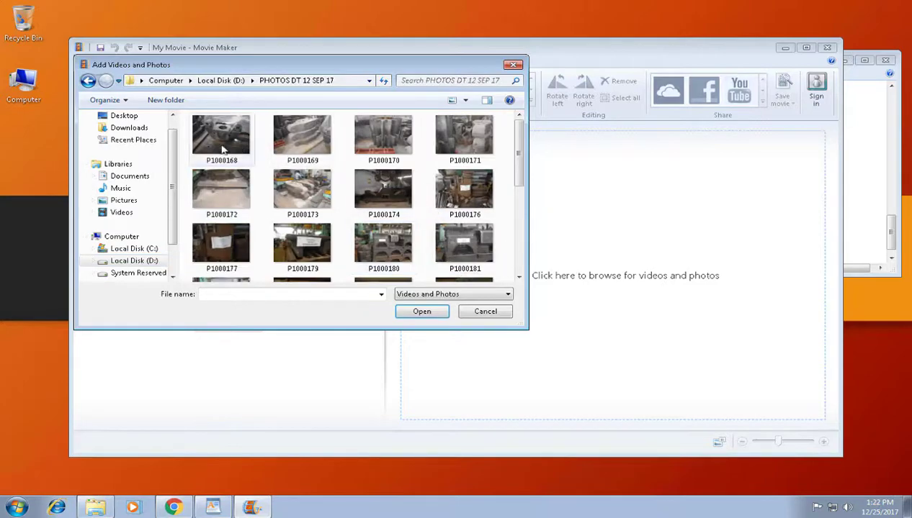
pyautogui.click(485, 312)
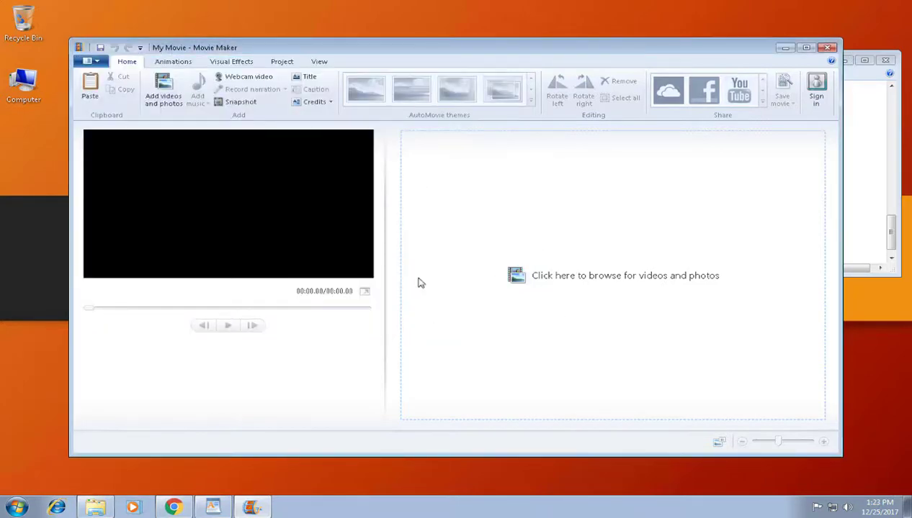
pyautogui.moveTo(720, 48); pyautogui.dragTo(536, 88)
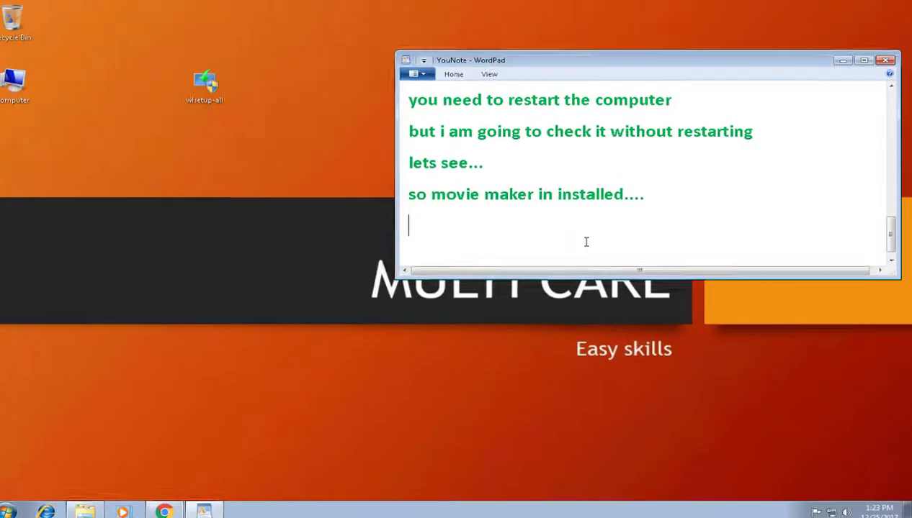
# Return to the WordPad note and add the line "so hope you like this video.." at its end
pyautogui.write('so ')
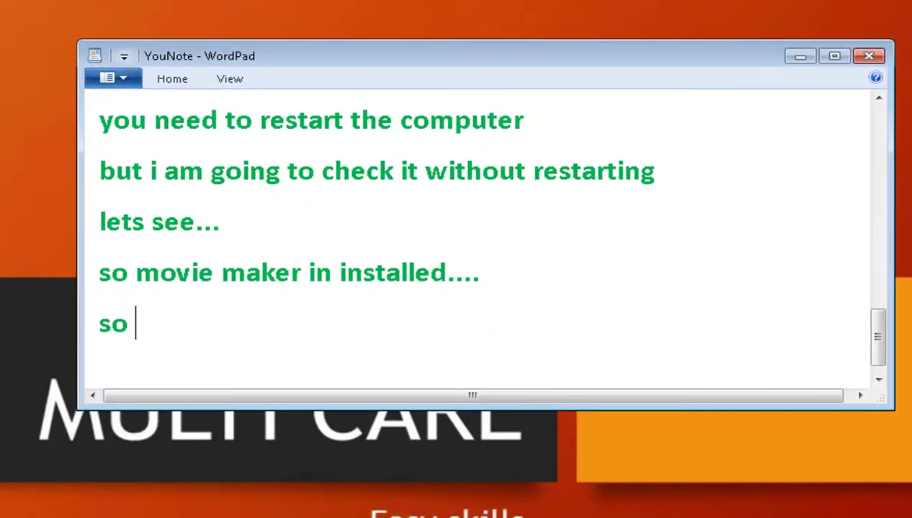
pyautogui.write('hope you')
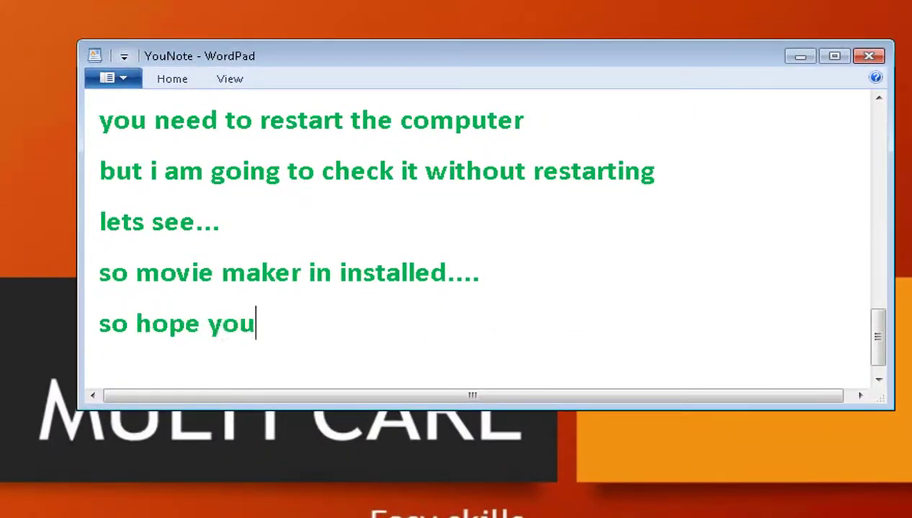
pyautogui.write(' ik')
pyautogui.press('BackSpace')
pyautogui.write('like ')
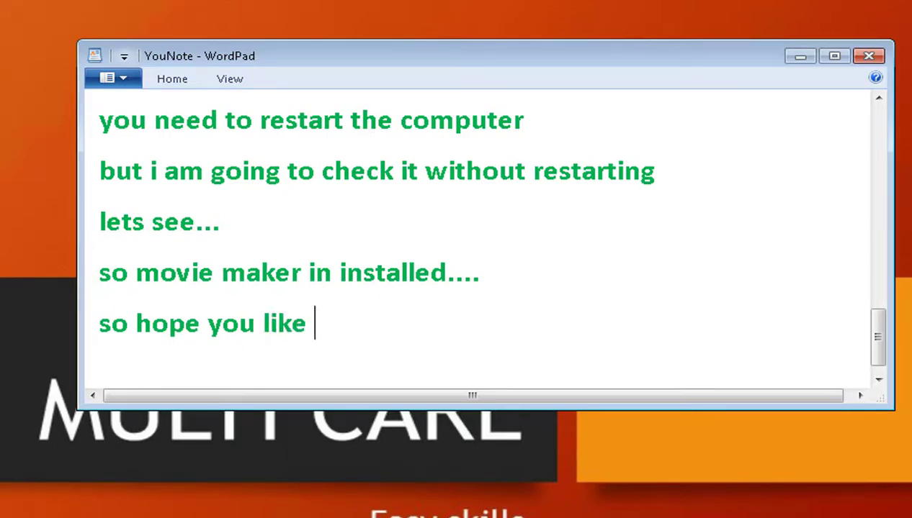
pyautogui.write('this vide')
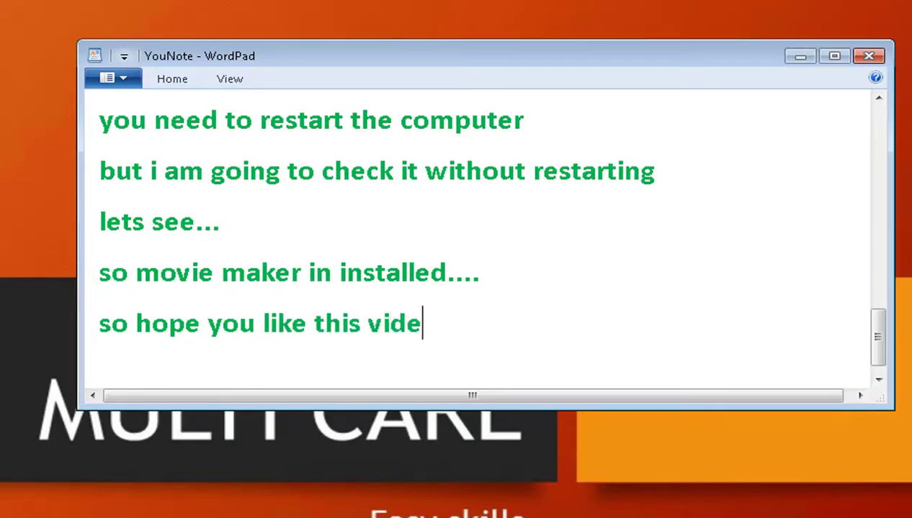
pyautogui.write('o..')
pyautogui.press('Return')
# Add the line "please like and share it..and do subscribe" to the end of the note
pyautogui.write('p')
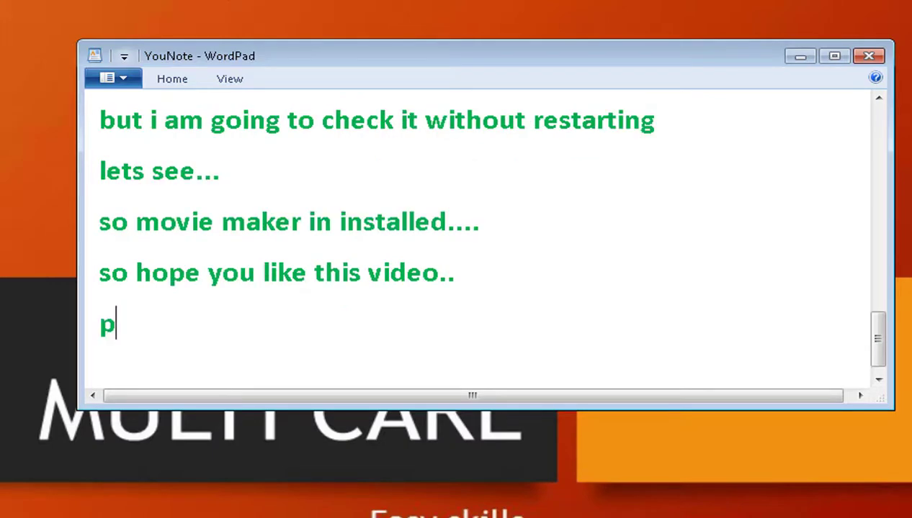
pyautogui.write('lease like')
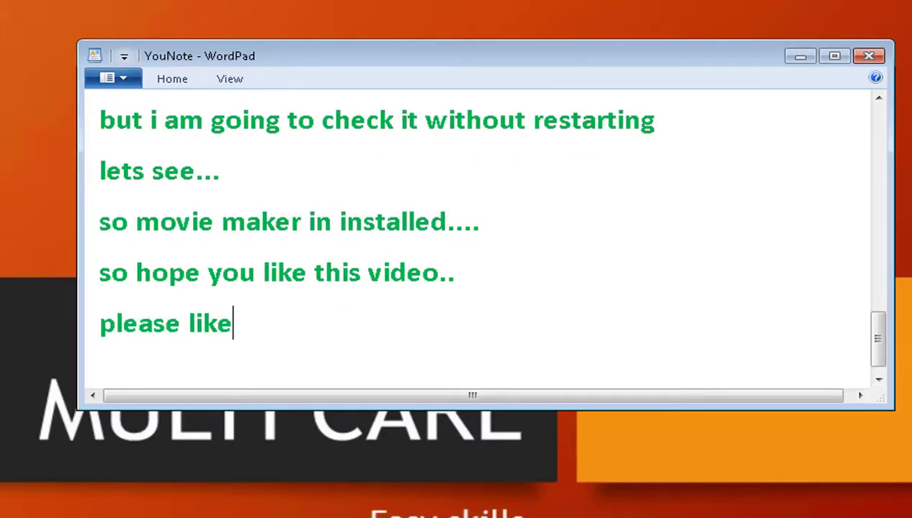
pyautogui.write(' and shar')
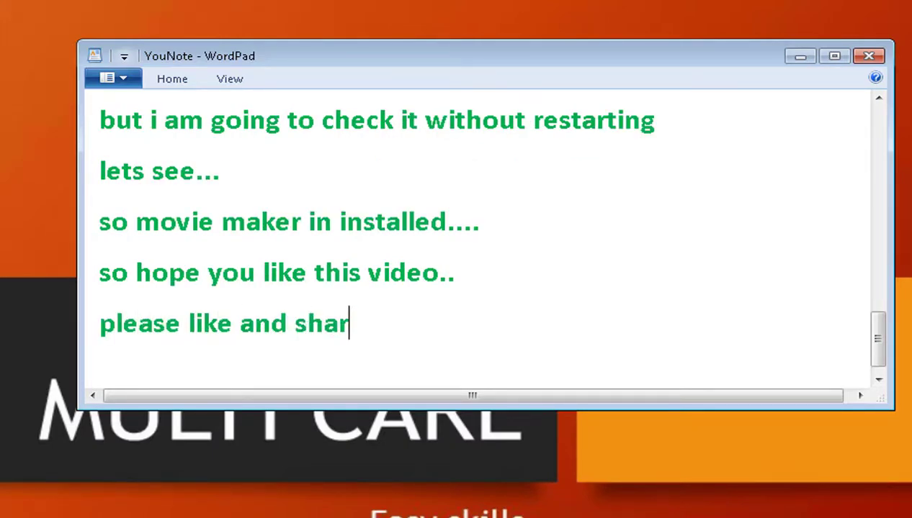
pyautogui.write('e i')
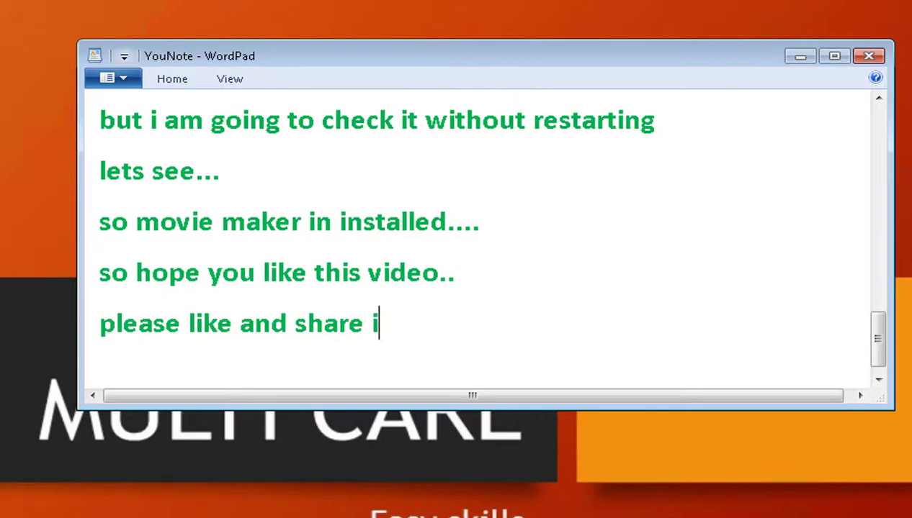
pyautogui.write('t..and s')
pyautogui.press('BackSpace')
pyautogui.write('do ')
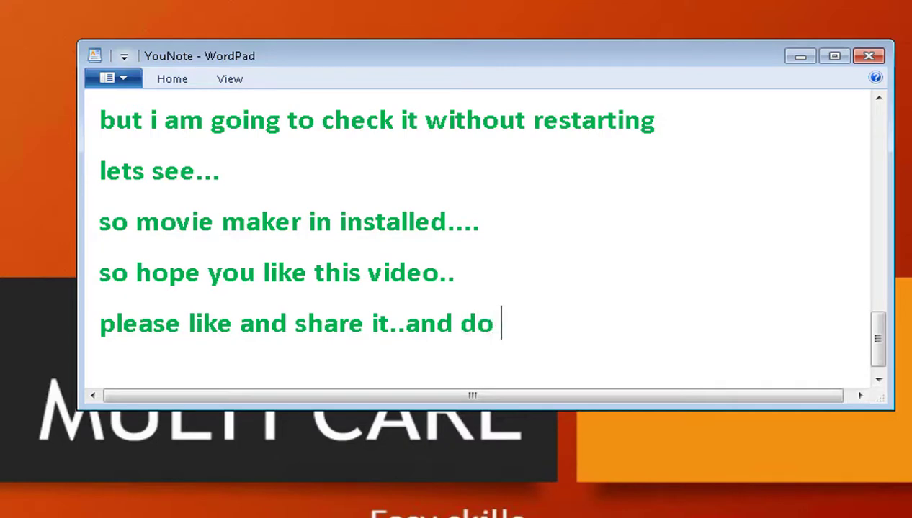
pyautogui.write('subc')
pyautogui.press('BackSpace')
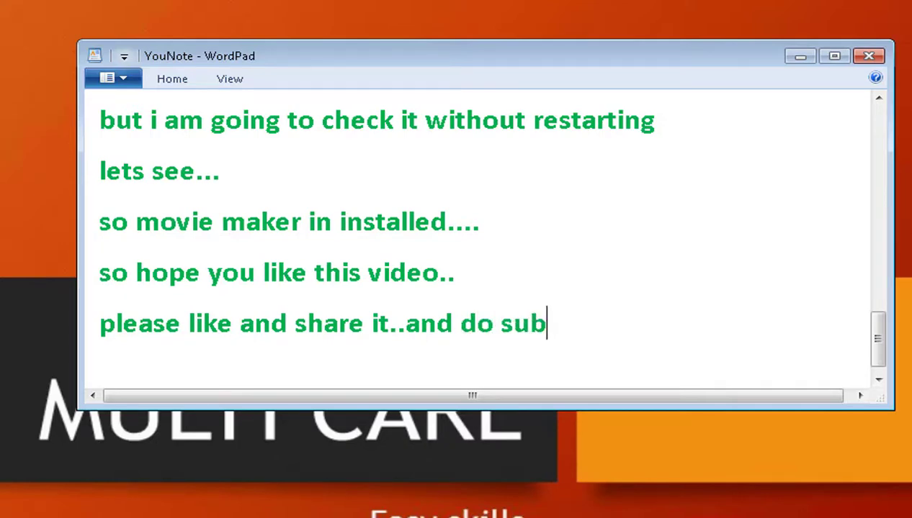
pyautogui.write('scribe')
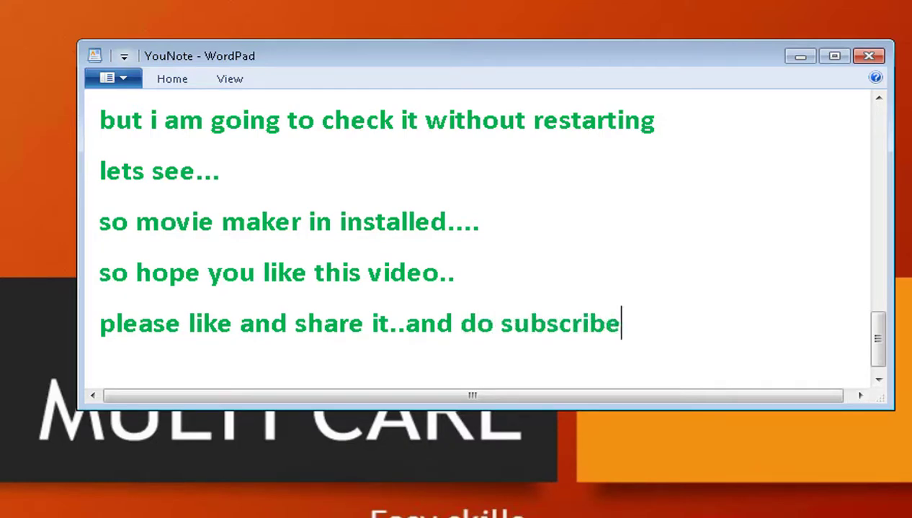